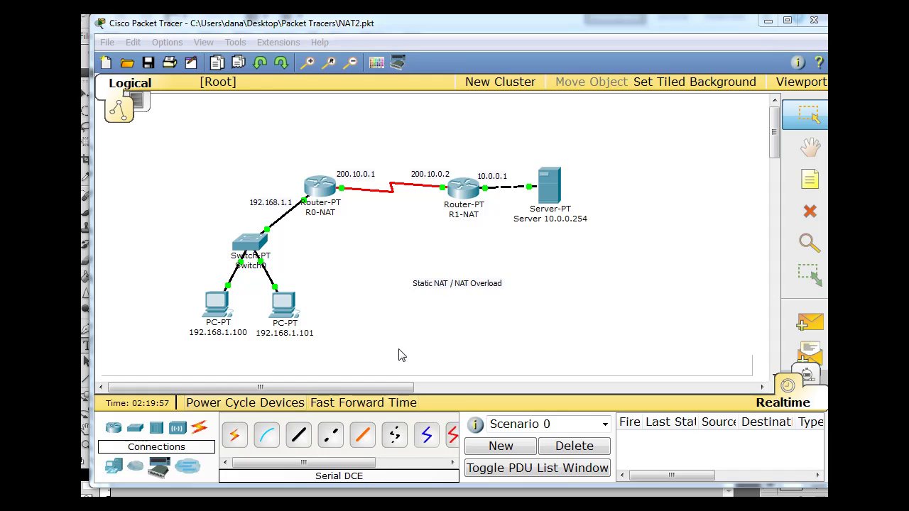
# Start a new blank network from the File menu, replacing the NAT2 topology.
pyautogui.click(108, 42)
pyautogui.click(129, 62)
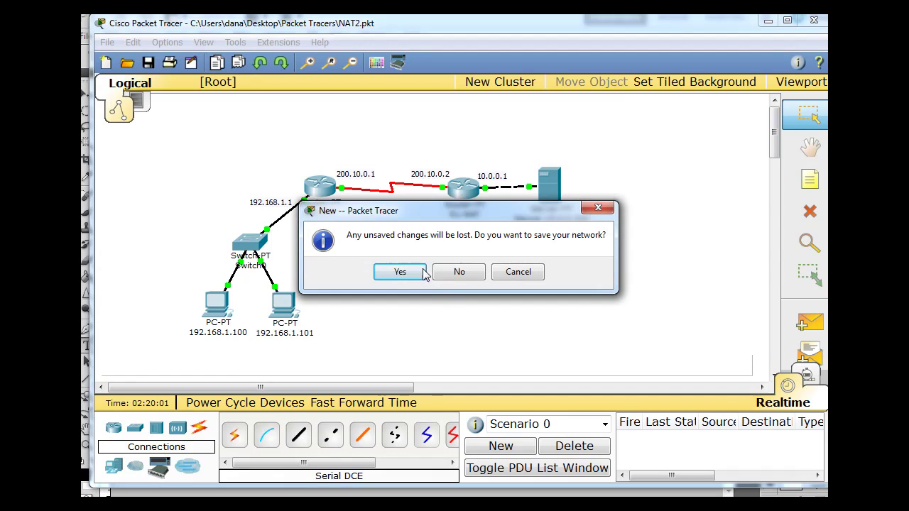
# Discard the old topology unsaved and place two generic routers, Router0 and Router1.
pyautogui.click(454, 273)
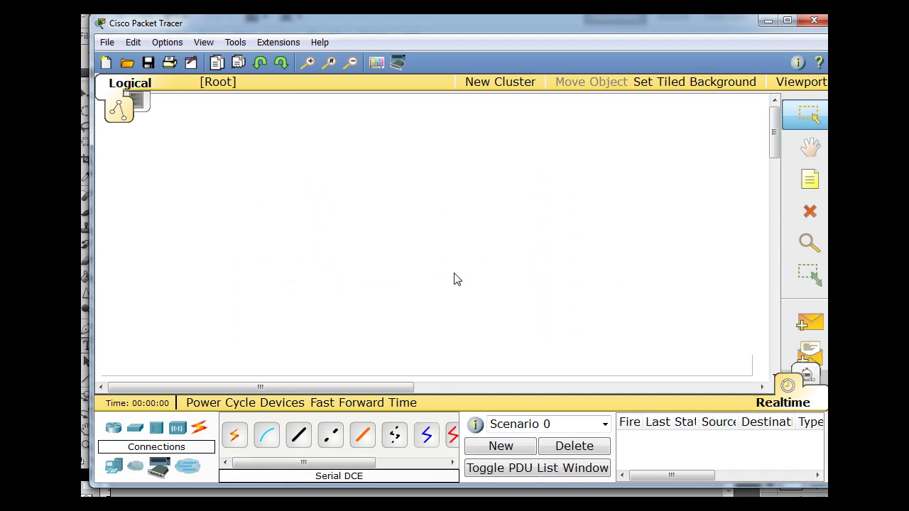
pyautogui.click(115, 430)
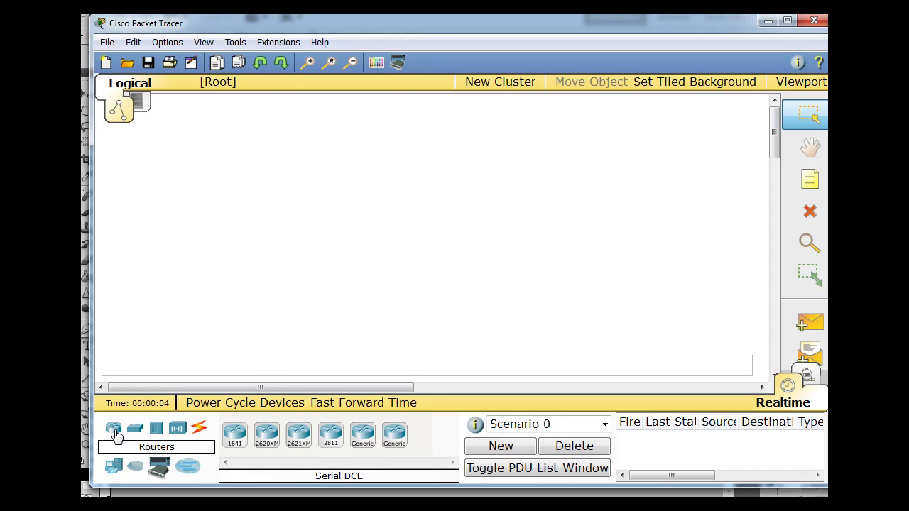
pyautogui.click(363, 436)
pyautogui.click(358, 208)
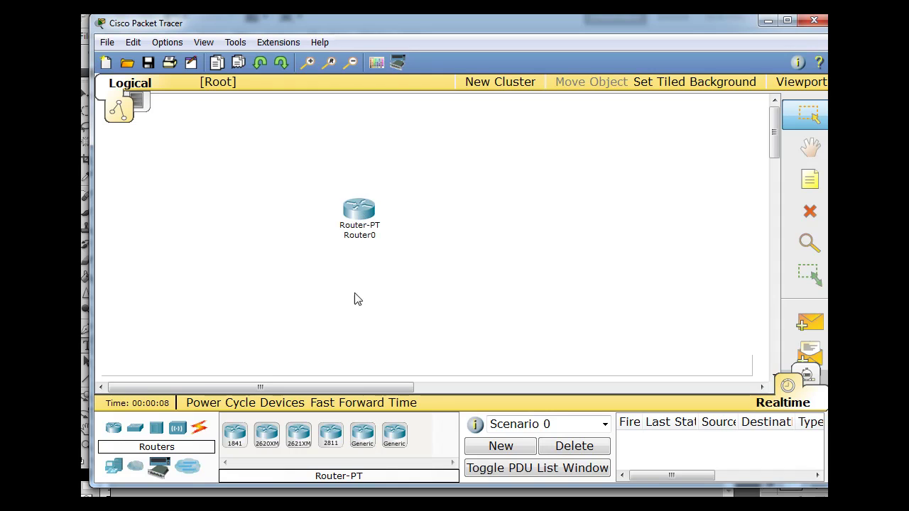
pyautogui.click(362, 438)
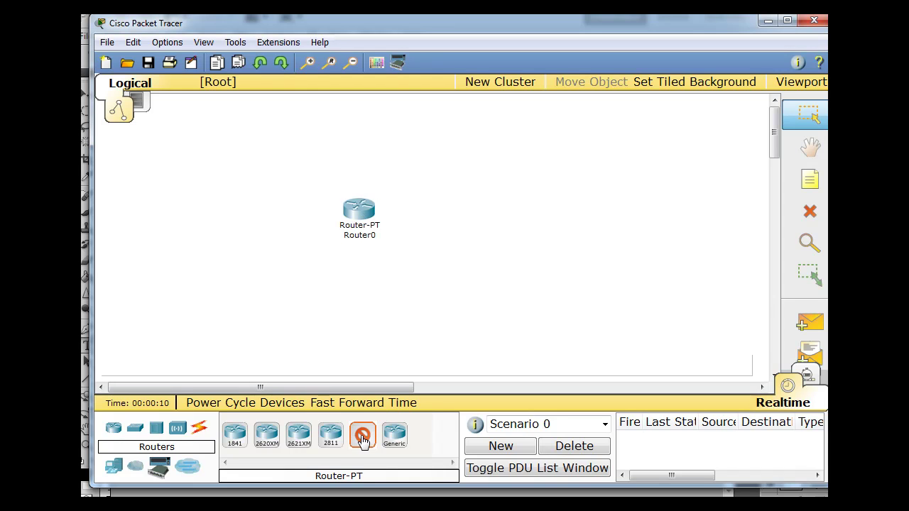
pyautogui.click(460, 214)
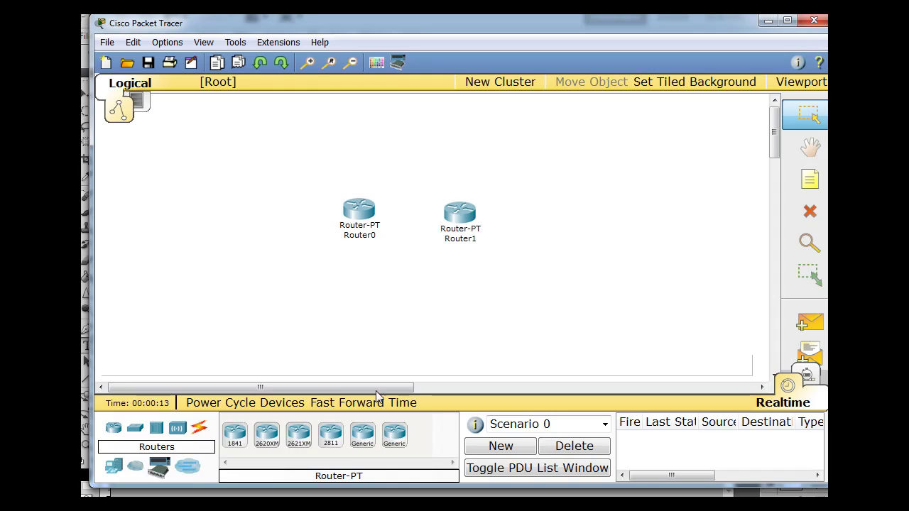
# Place Server0 to the right of Router1 and nudge Router1 into position.
pyautogui.click(111, 469)
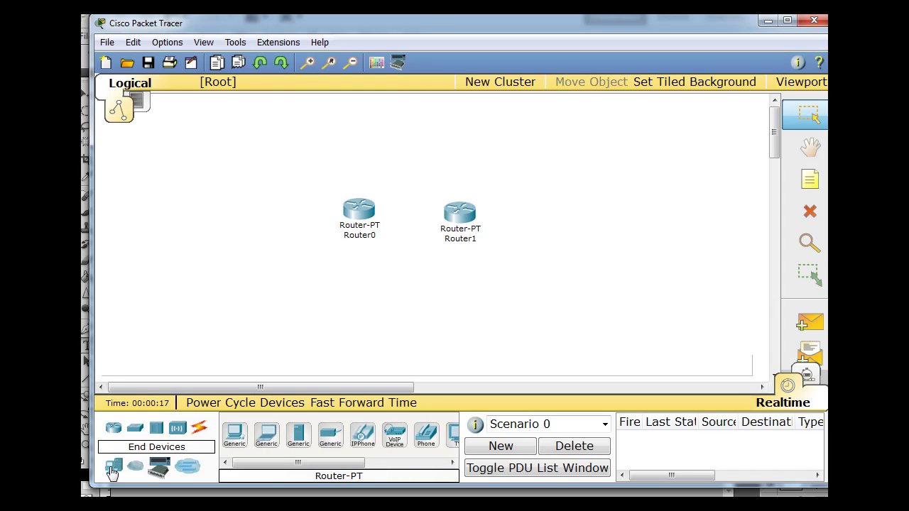
pyautogui.click(298, 435)
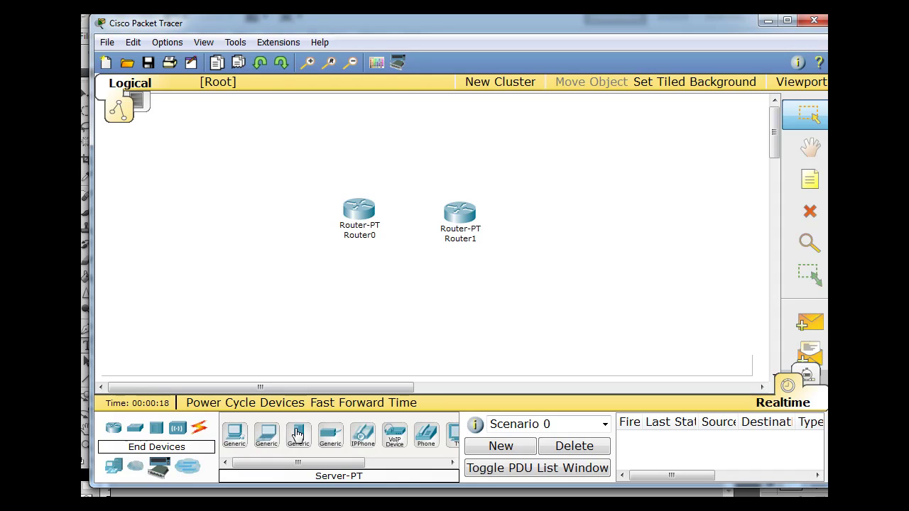
pyautogui.click(559, 231)
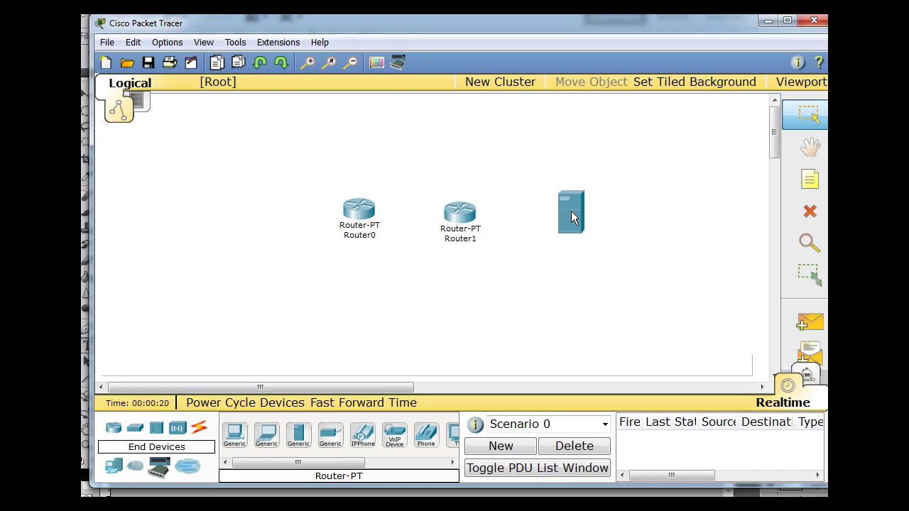
pyautogui.moveTo(567, 211); pyautogui.dragTo(572, 214)
pyautogui.moveTo(462, 204); pyautogui.dragTo(466, 211)
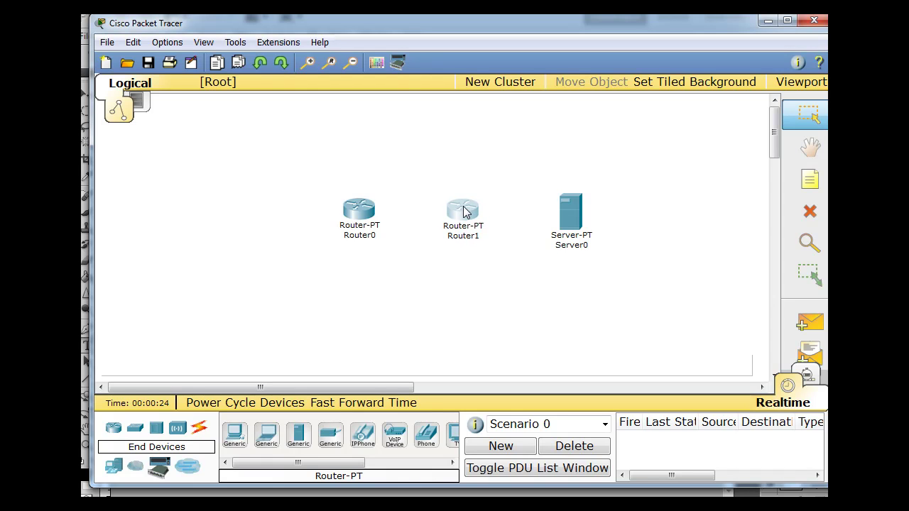
# Add generic Switch0 below-left of Router0, with PC0 and PC1 beneath it.
pyautogui.click(135, 431)
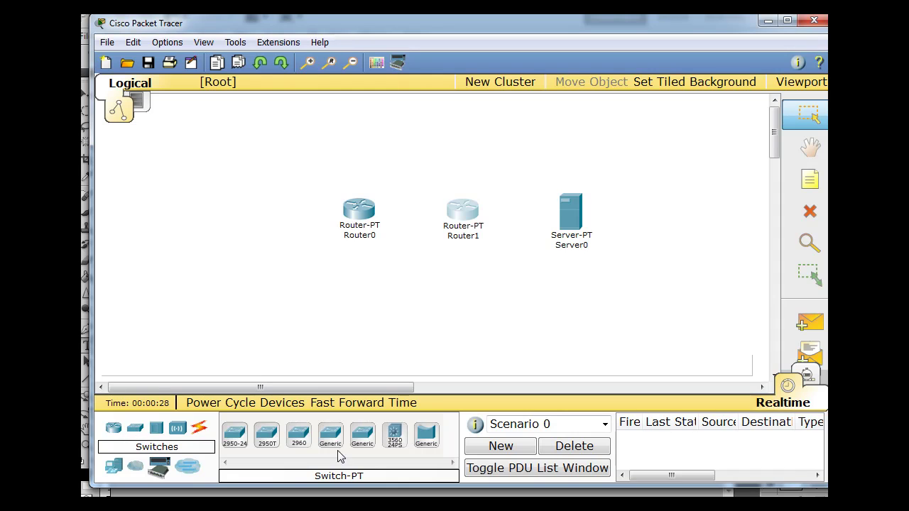
pyautogui.moveTo(330, 437); pyautogui.dragTo(267, 265)
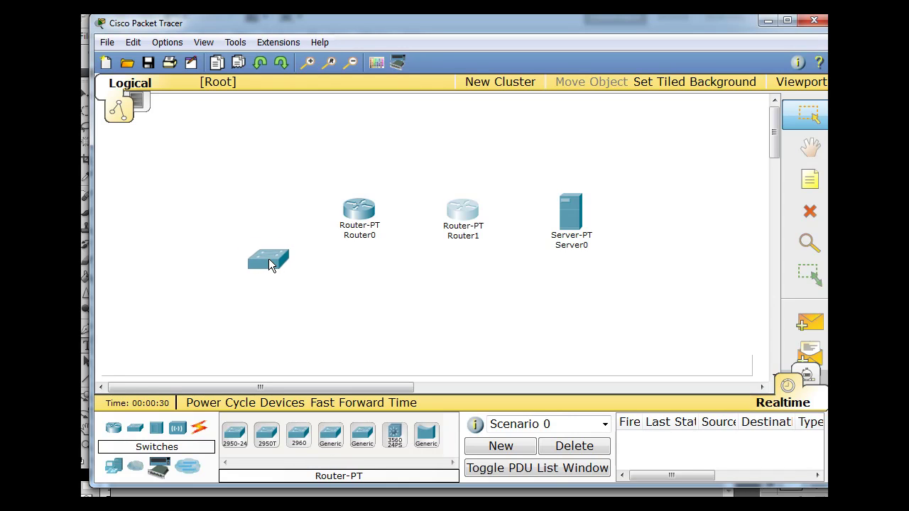
pyautogui.click(114, 469)
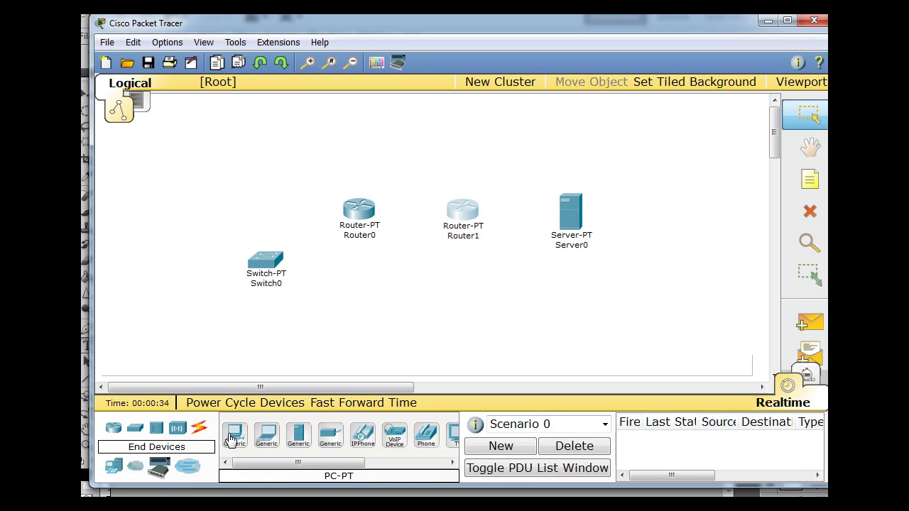
pyautogui.moveTo(235, 435)
pyautogui.mouseDown()
pyautogui.moveTo(197, 311)
pyautogui.moveTo(213, 320)
pyautogui.mouseUp()
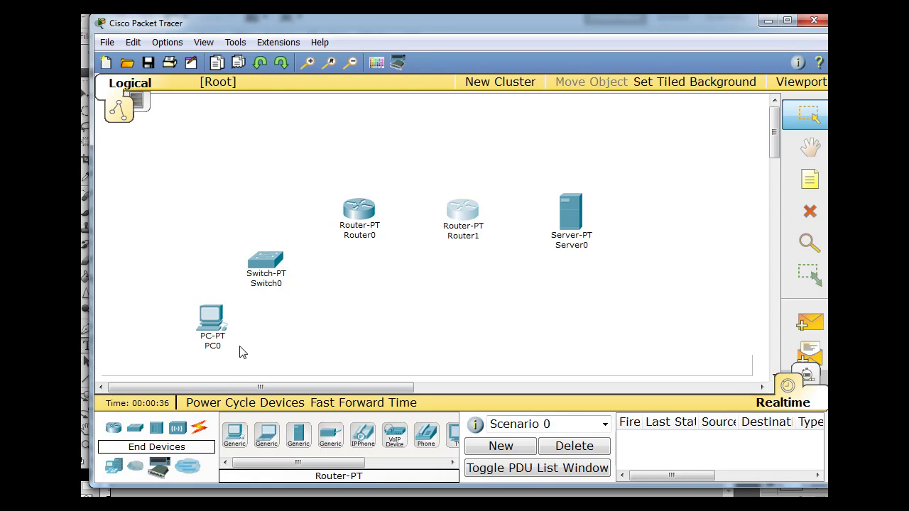
pyautogui.moveTo(266, 435)
pyautogui.mouseDown()
pyautogui.moveTo(266, 332)
pyautogui.moveTo(266, 441)
pyautogui.moveTo(273, 323)
pyautogui.moveTo(277, 313)
pyautogui.moveTo(297, 312)
pyautogui.mouseUp()
# Realign Switch0, both routers and Server0 so the devices sit in line.
pyautogui.moveTo(271, 264); pyautogui.dragTo(269, 254)
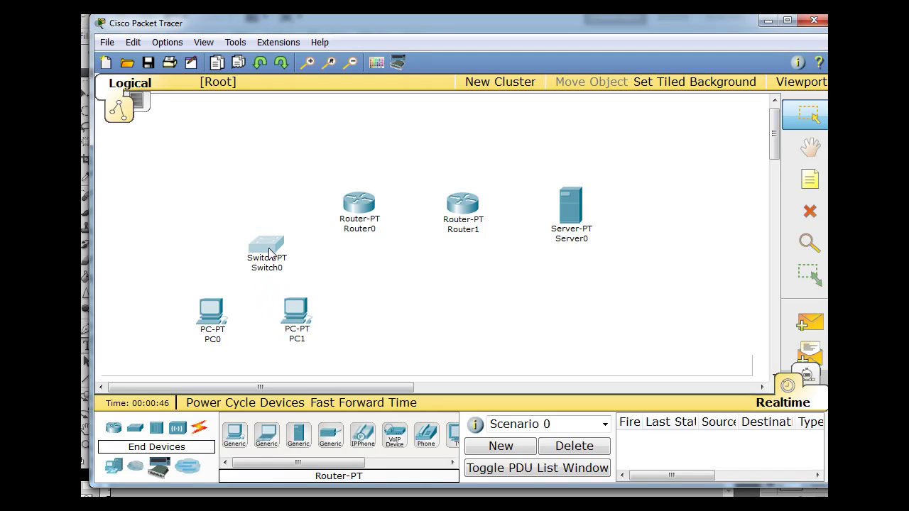
pyautogui.moveTo(471, 207); pyautogui.dragTo(471, 200)
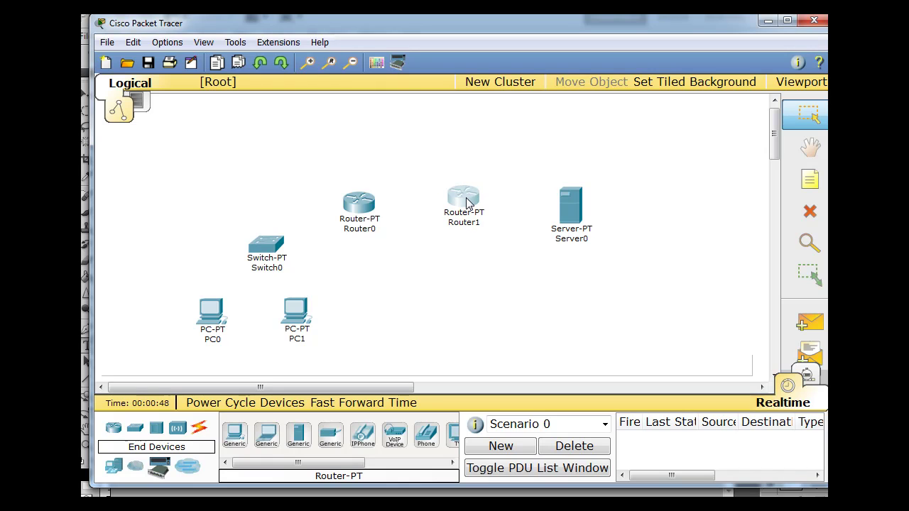
pyautogui.moveTo(363, 210); pyautogui.dragTo(374, 206)
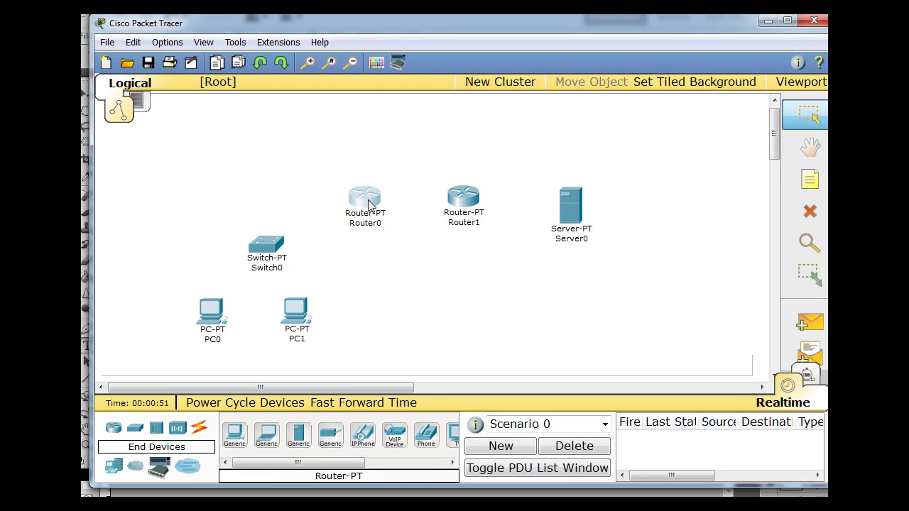
pyautogui.moveTo(458, 201); pyautogui.dragTo(461, 200)
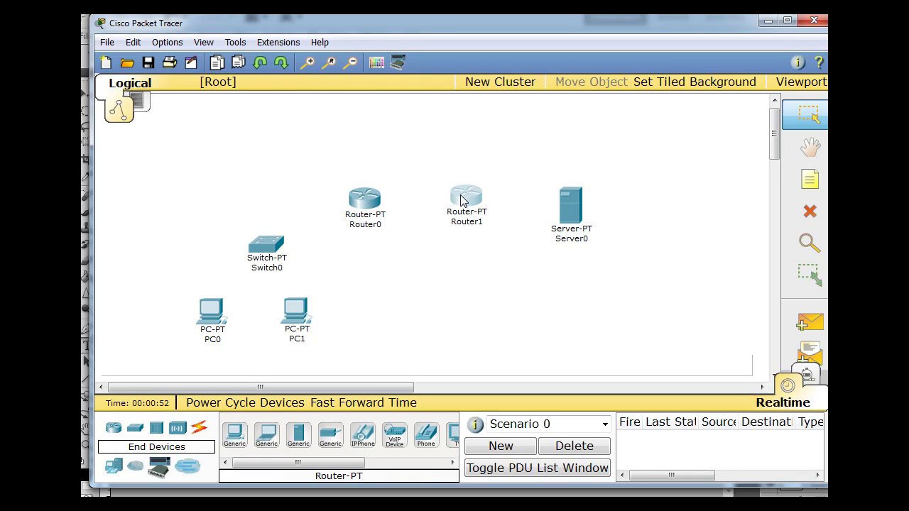
pyautogui.moveTo(566, 225); pyautogui.dragTo(574, 208)
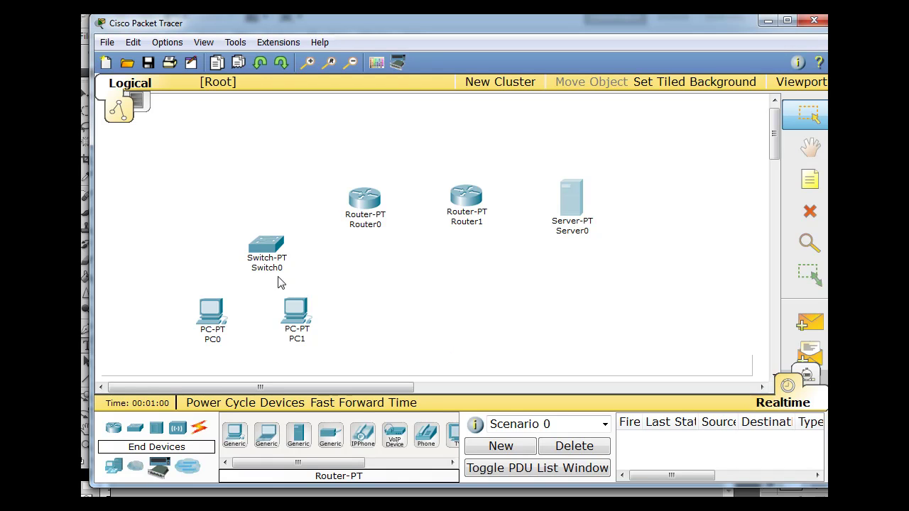
# Cable PC0 and PC1 to Switch0 FastEthernet0/1 and FastEthernet1/1 with copper straight-through.
pyautogui.click(199, 428)
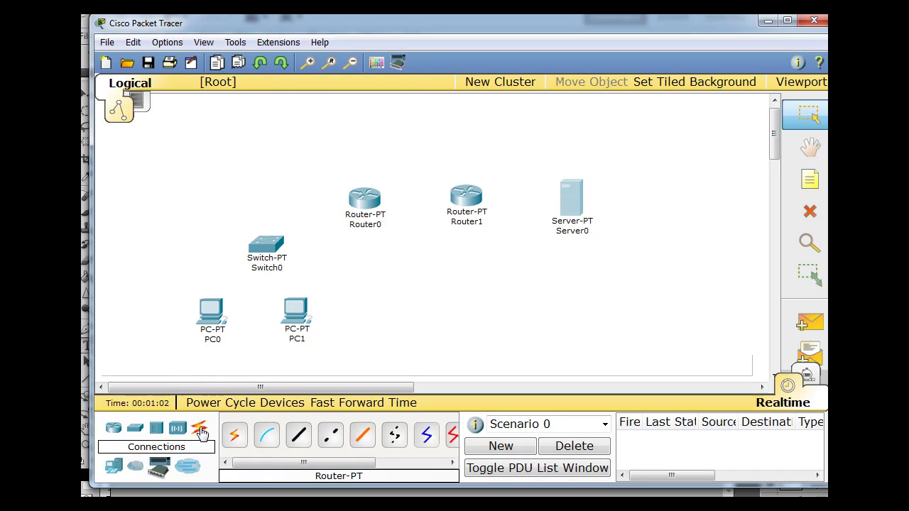
pyautogui.click(298, 436)
pyautogui.click(212, 316)
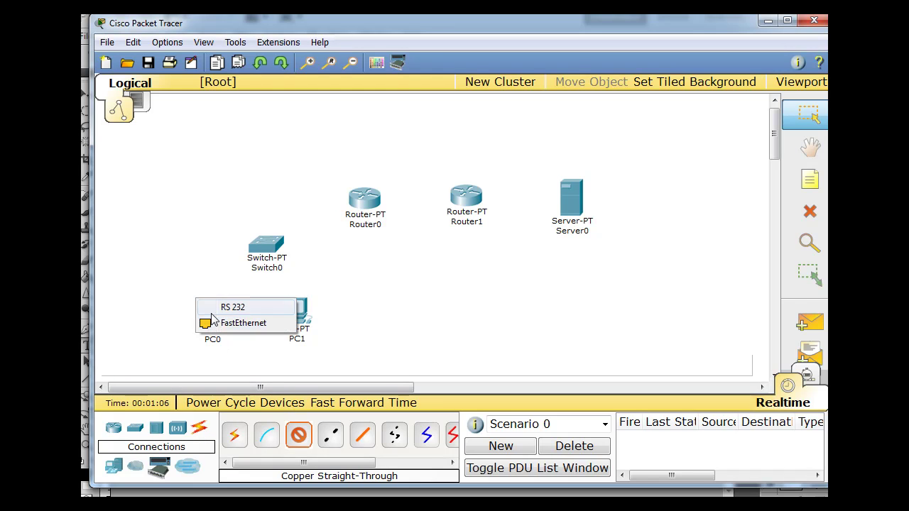
pyautogui.click(223, 323)
pyautogui.click(270, 246)
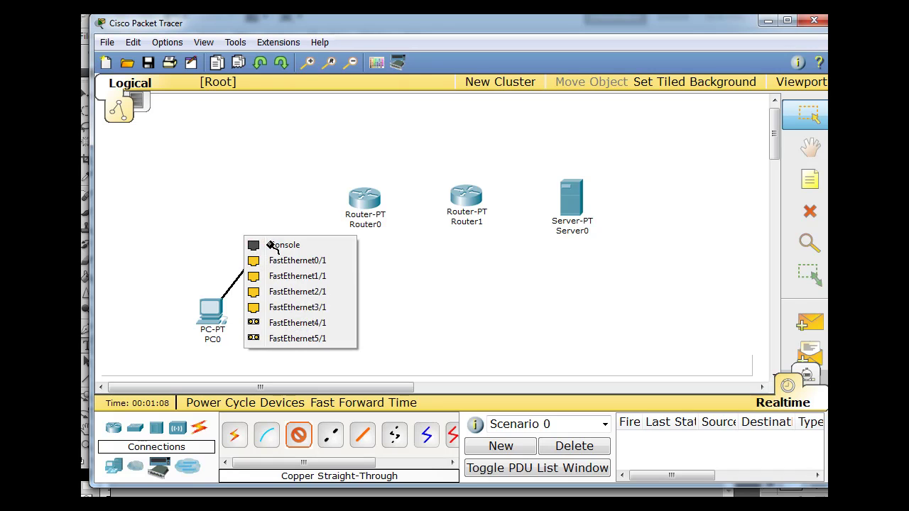
pyautogui.click(269, 261)
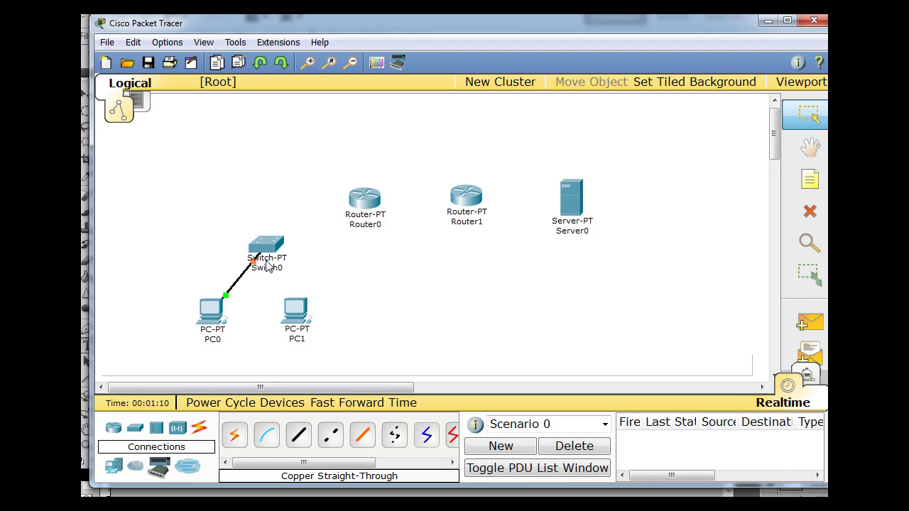
pyautogui.click(299, 442)
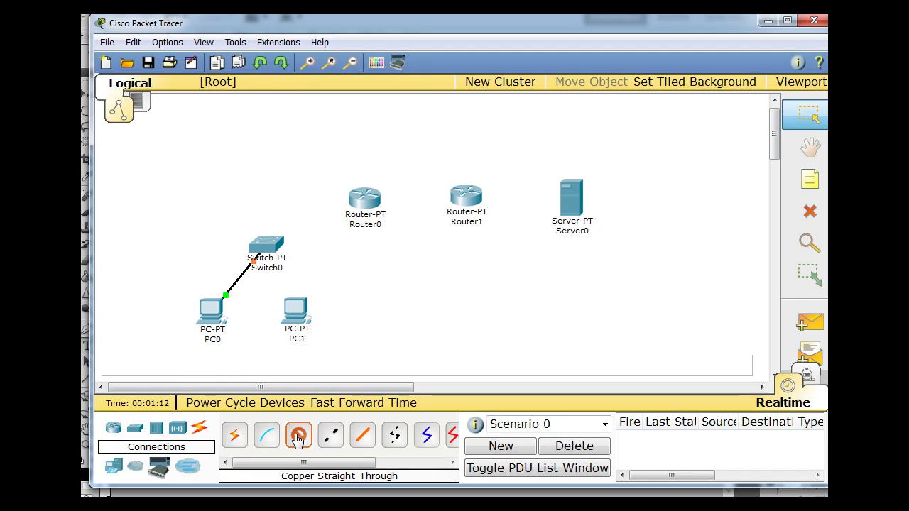
pyautogui.click(296, 311)
pyautogui.click(303, 324)
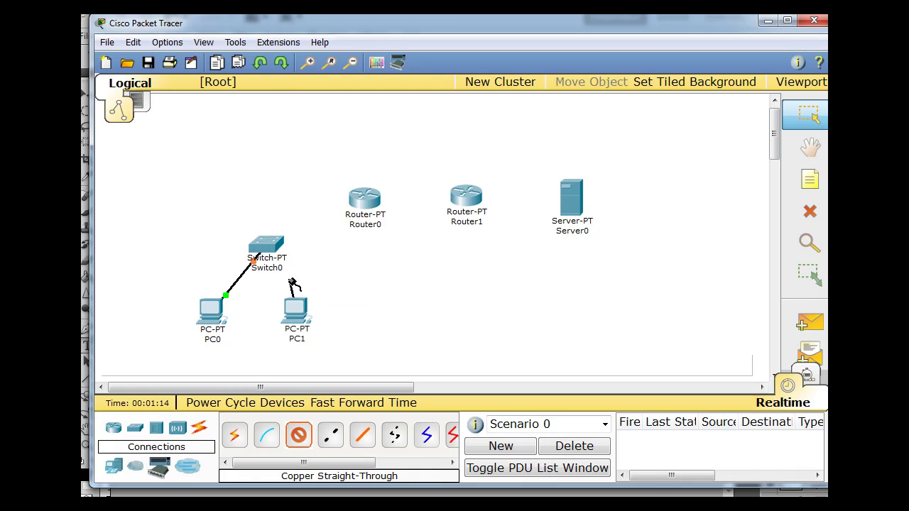
pyautogui.click(269, 245)
pyautogui.click(278, 263)
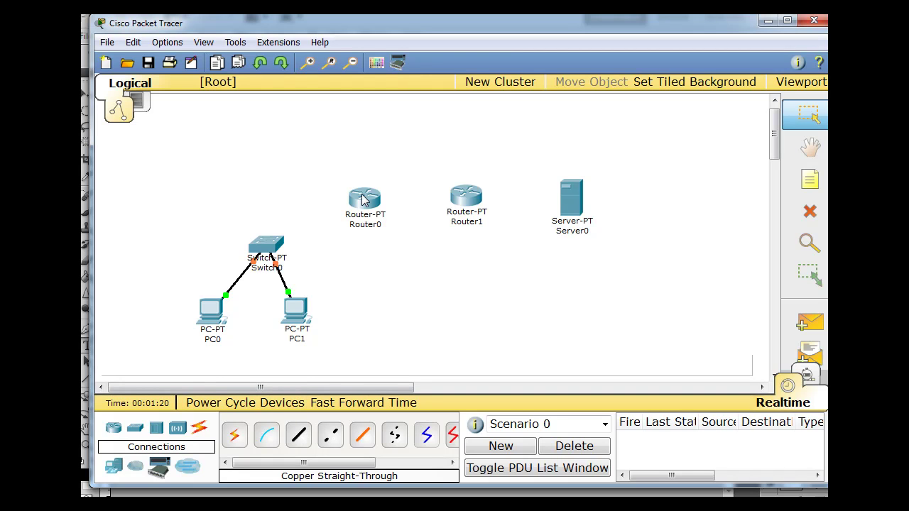
# Link Switch0 to Router0's FastEthernet0/0 with a straight-through cable.
pyautogui.click(300, 438)
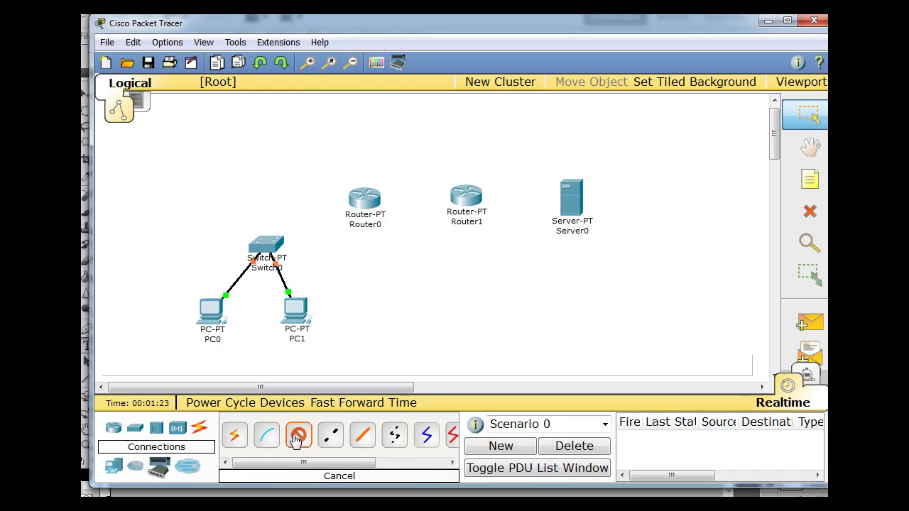
pyautogui.click(278, 240)
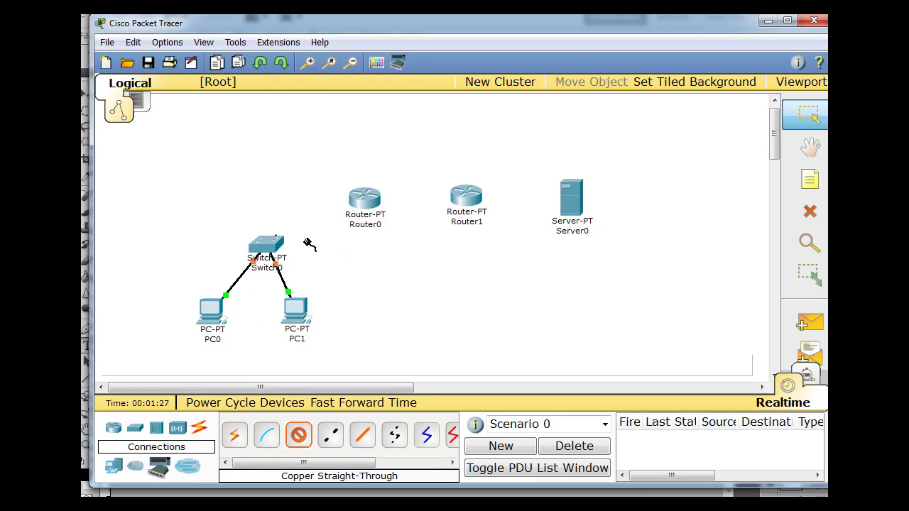
pyautogui.click(363, 199)
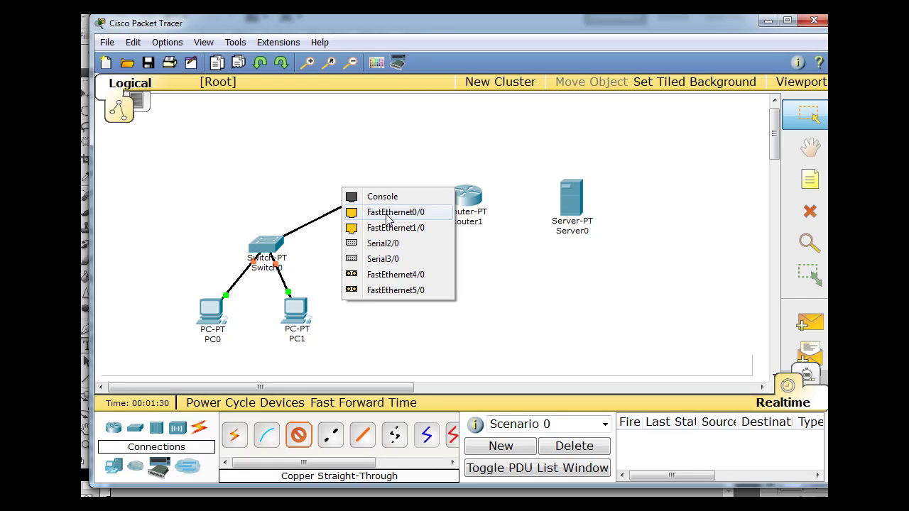
pyautogui.click(387, 214)
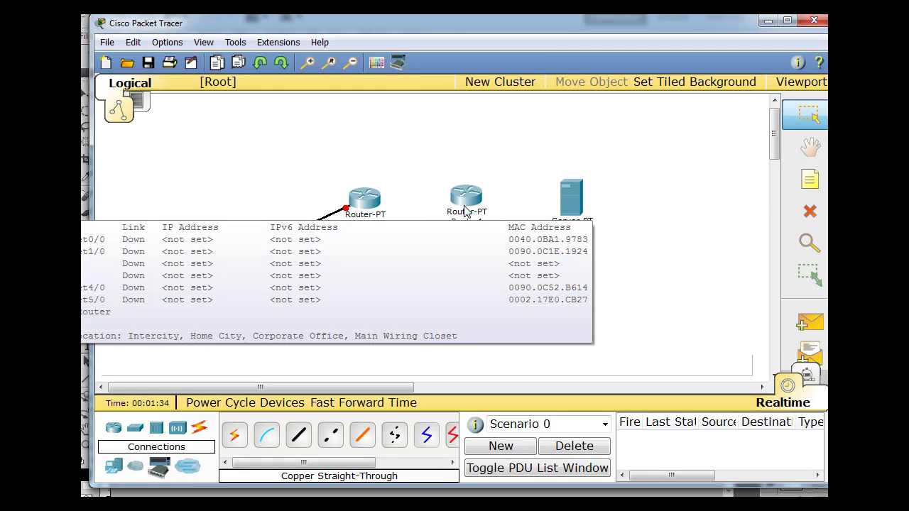
pyautogui.moveTo(365, 198)
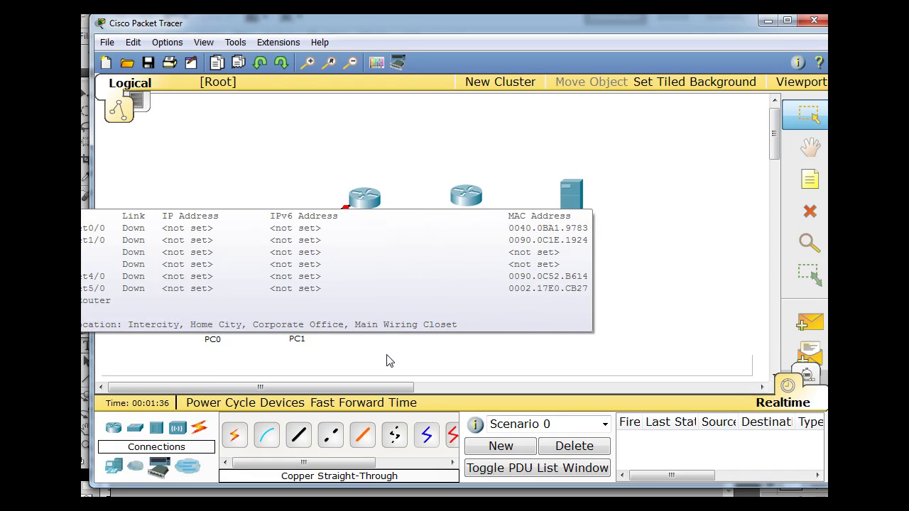
# Join Router0 Serial2/0 to Router1 Serial2/0 with a serial DCE cable.
pyautogui.moveTo(348, 463); pyautogui.dragTo(430, 462)
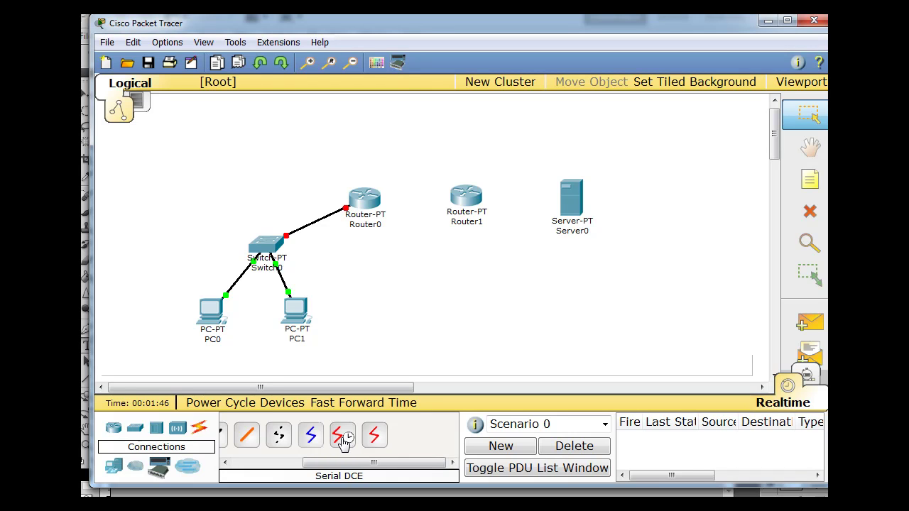
pyautogui.click(342, 437)
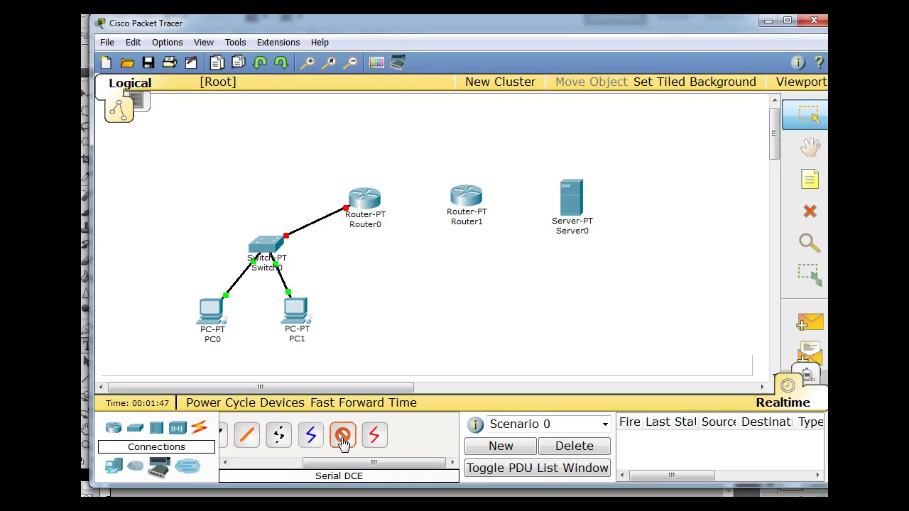
pyautogui.click(376, 202)
pyautogui.click(378, 228)
pyautogui.click(456, 197)
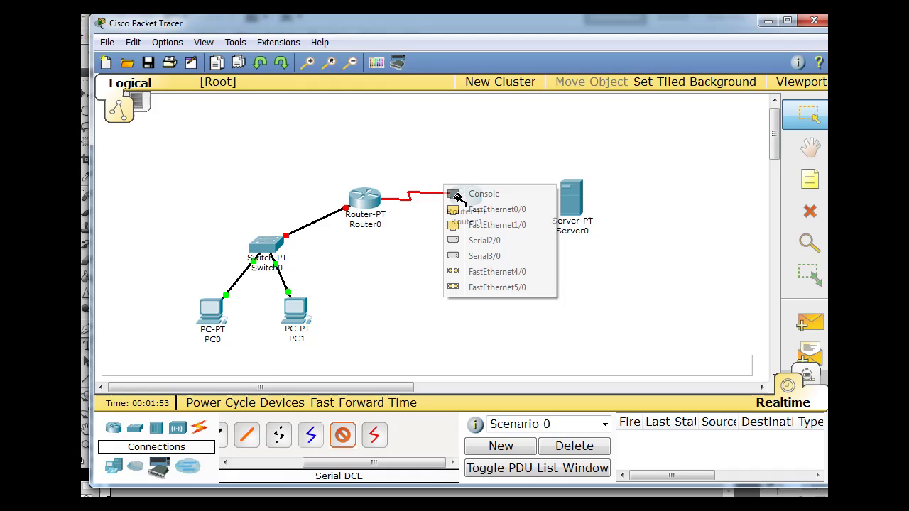
pyautogui.click(480, 243)
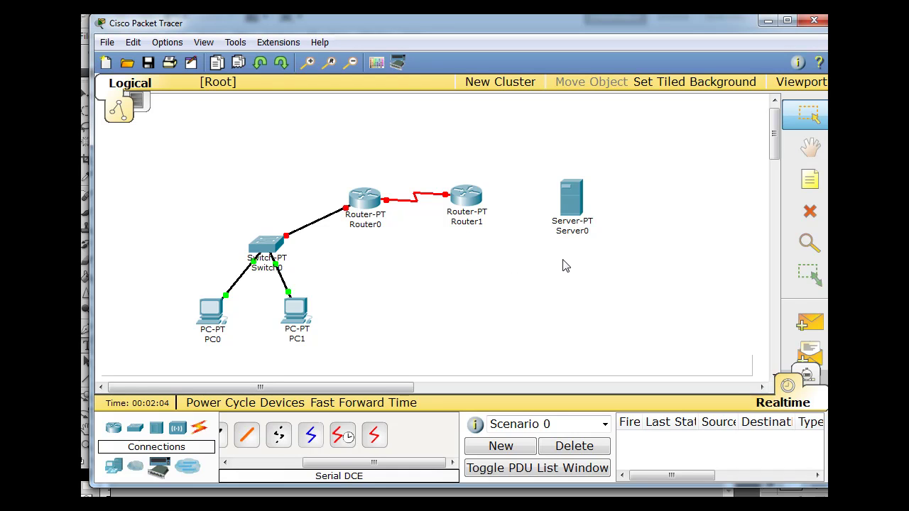
pyautogui.moveTo(446, 462); pyautogui.dragTo(375, 466)
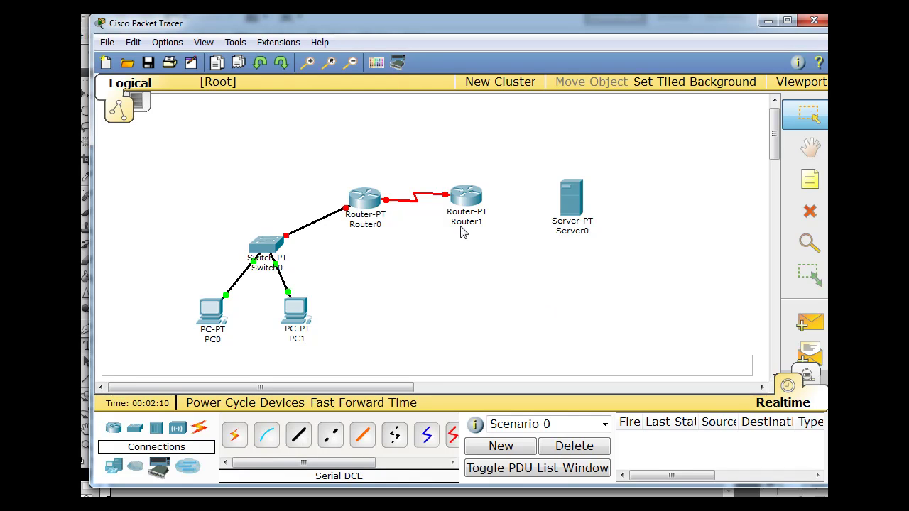
# Connect Server0's FastEthernet to Router1's FastEthernet0/0 with a copper cross-over cable.
pyautogui.click(325, 444)
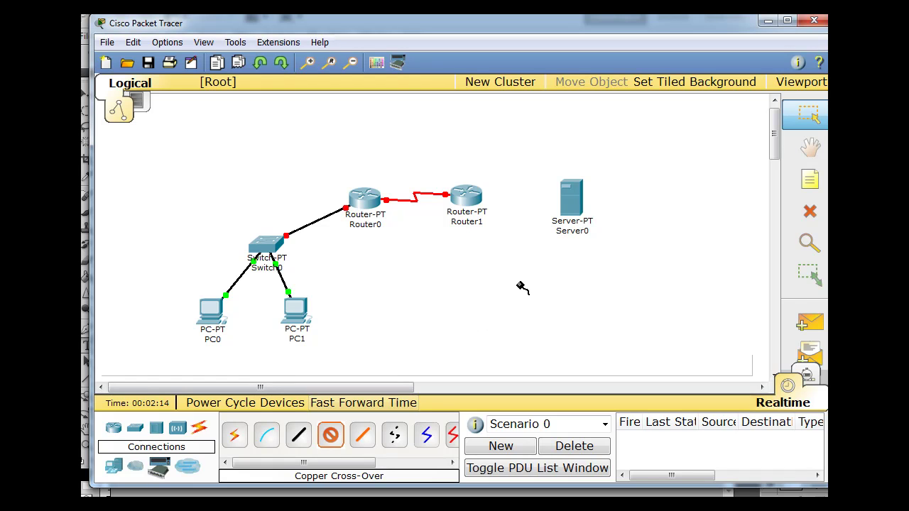
pyautogui.click(572, 201)
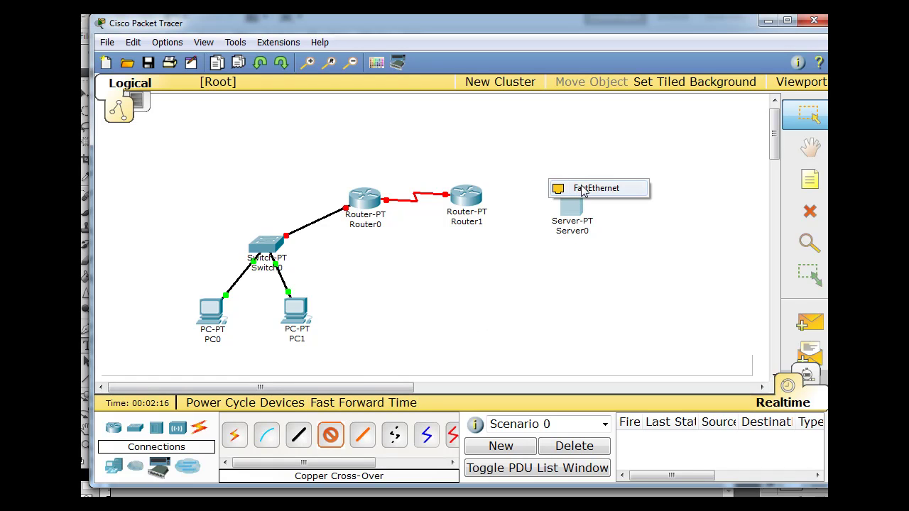
pyautogui.click(582, 189)
pyautogui.click(468, 195)
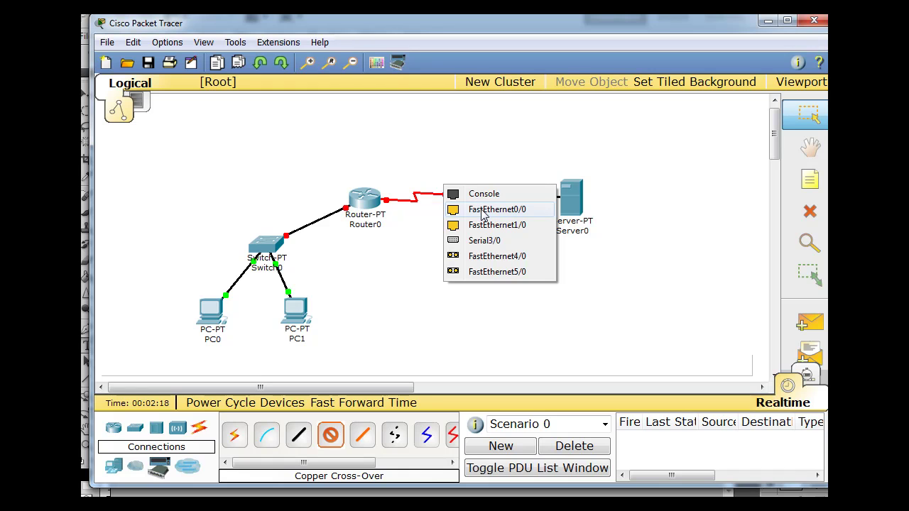
pyautogui.click(482, 212)
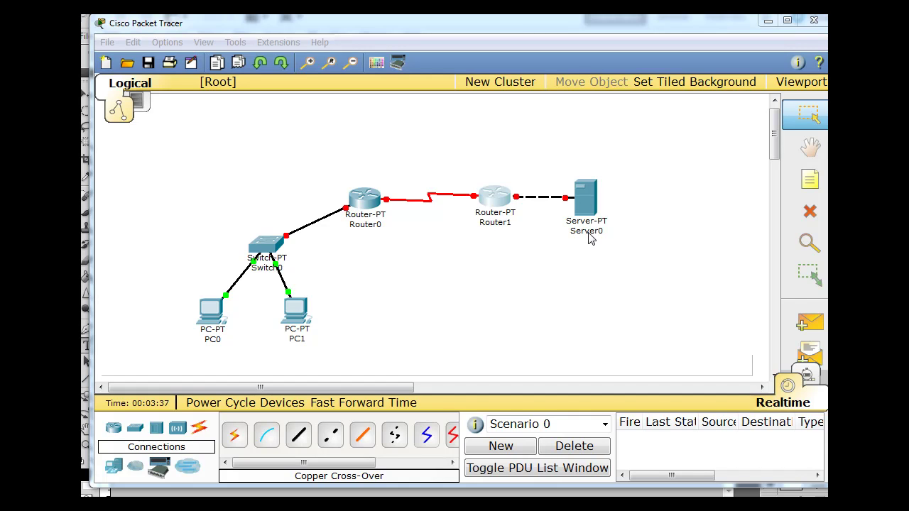
# Relabel Server0 as 10.0.0.254.
pyautogui.click(589, 232)
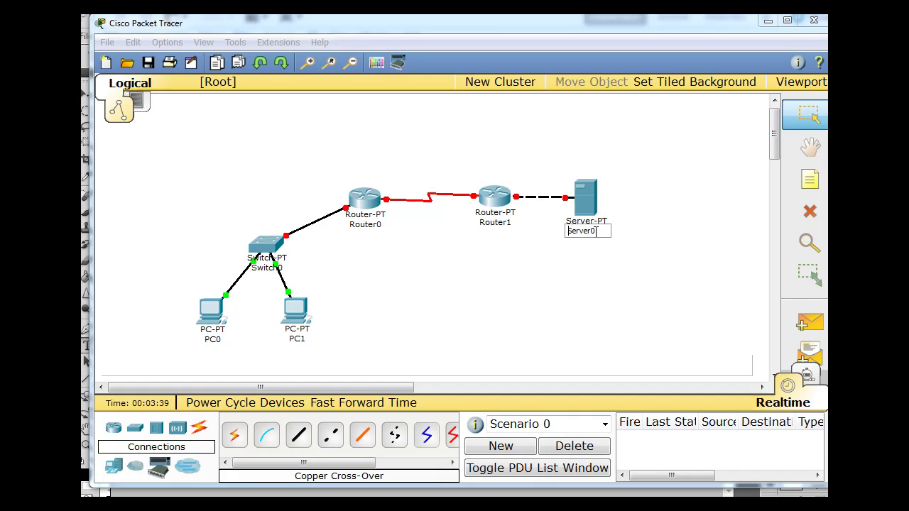
pyautogui.click(597, 231)
pyautogui.press('BackSpace')
pyautogui.press('BackSpace')
pyautogui.press('BackSpace')
pyautogui.press('BackSpace')
pyautogui.press('BackSpace')
pyautogui.press('BackSpace')
pyautogui.press('BackSpace')
pyautogui.write('254')
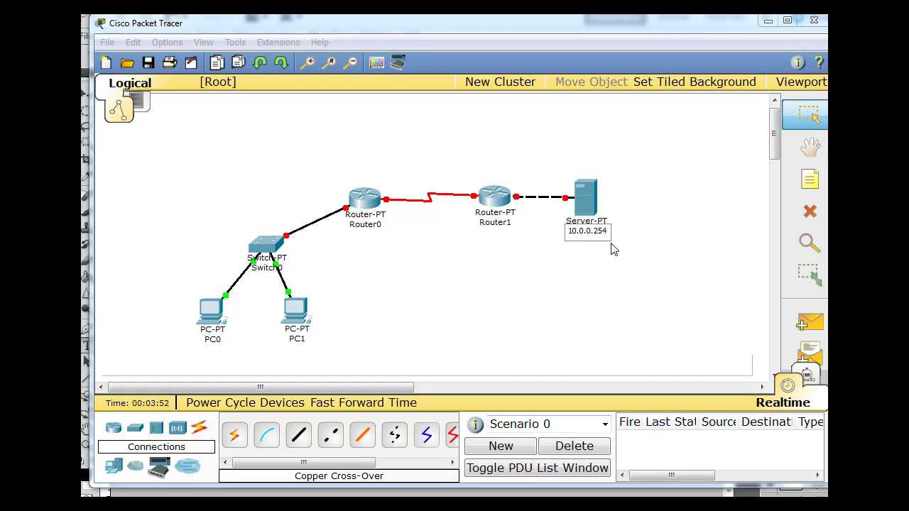
pyautogui.click(581, 299)
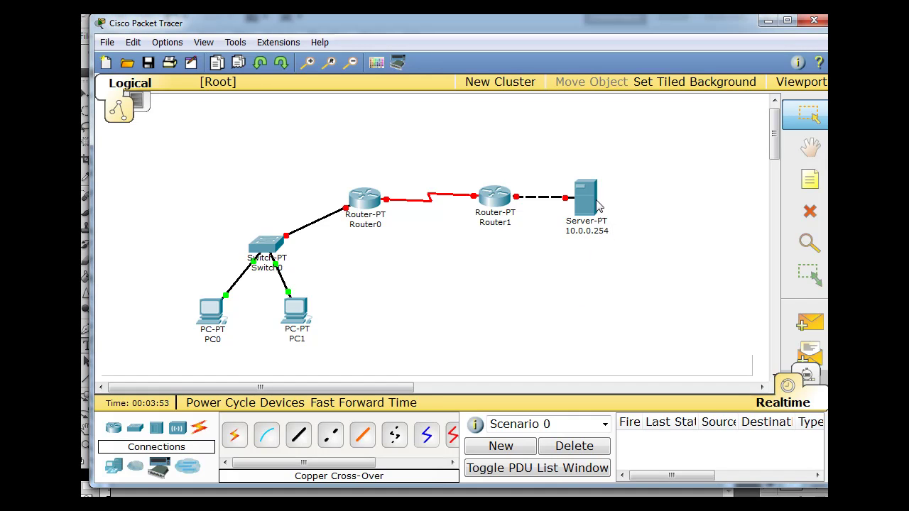
# Relabel PC0 as 192.168.1.100 and PC1 as 192.168.1.101.
pyautogui.click(208, 342)
pyautogui.write('192.1')
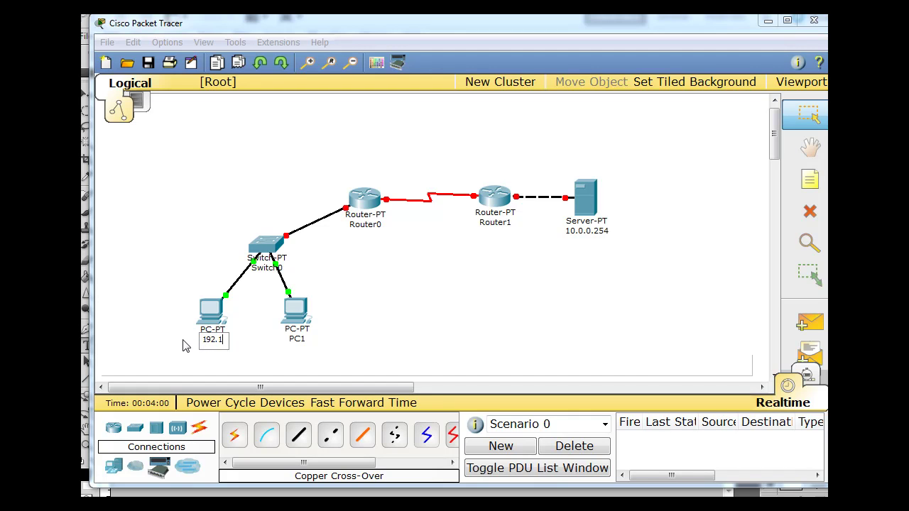
pyautogui.write('68')
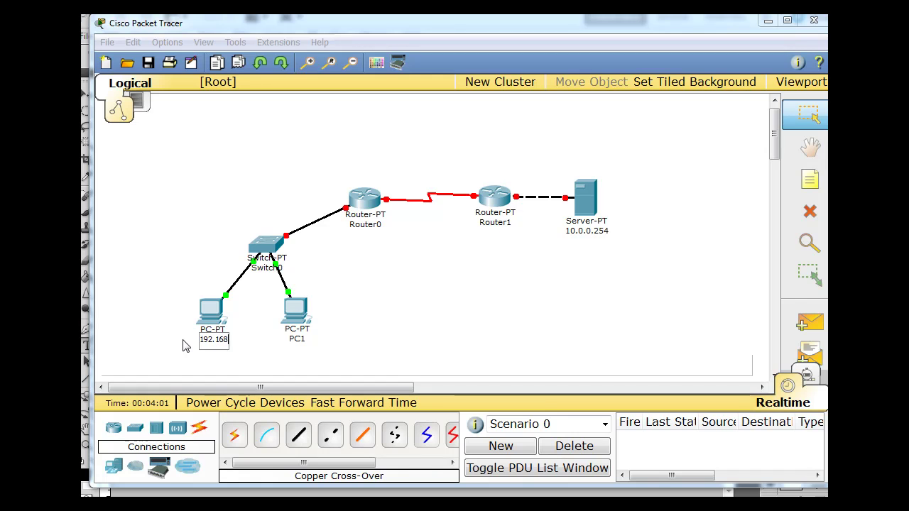
pyautogui.write('.1')
pyautogui.write('.100')
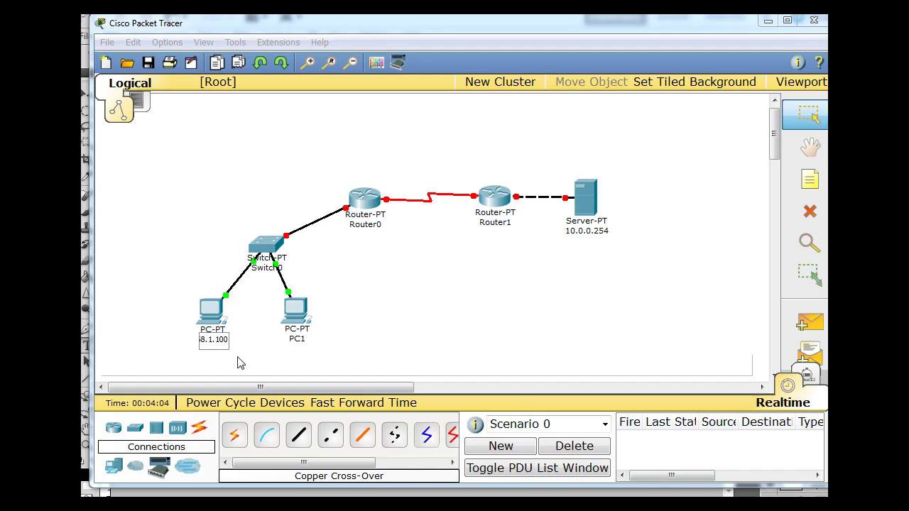
pyautogui.press('Return')
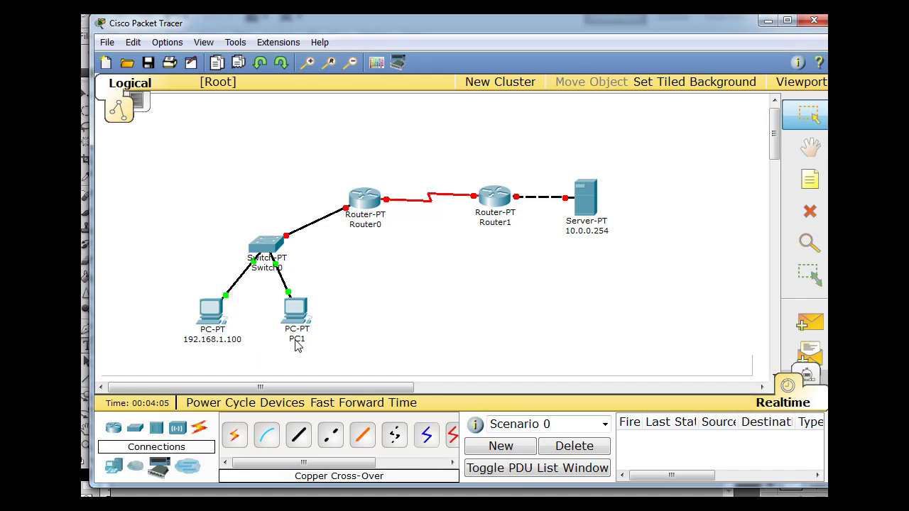
pyautogui.click(298, 340)
pyautogui.moveTo(303, 341); pyautogui.dragTo(270, 344)
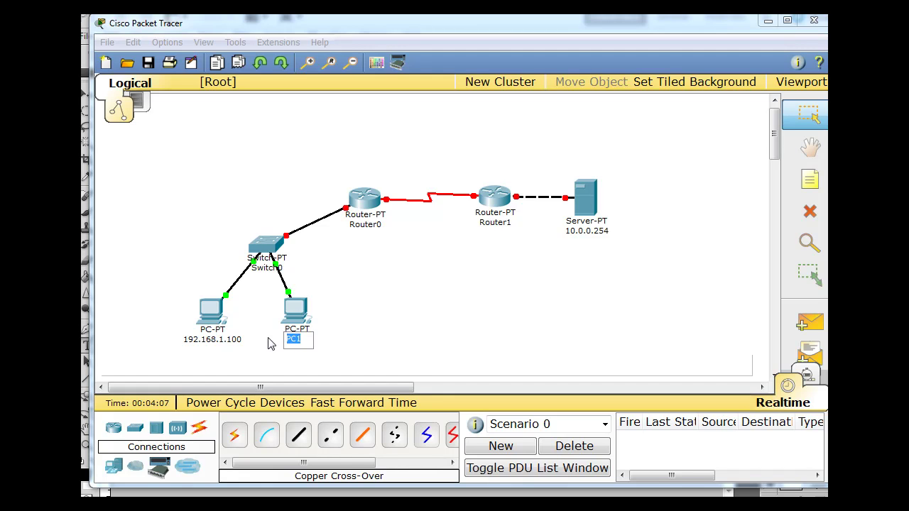
pyautogui.write('192.168')
pyautogui.write('.1.10')
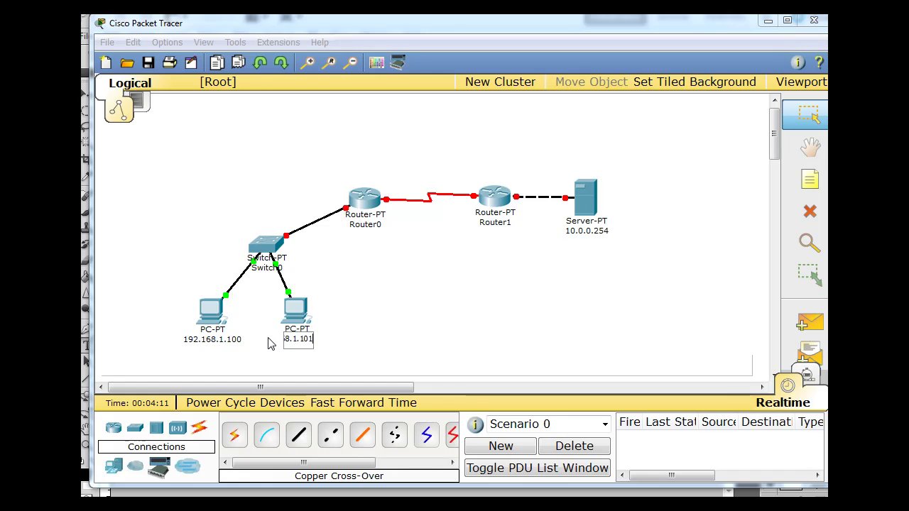
pyautogui.write('1')
pyautogui.press('Return')
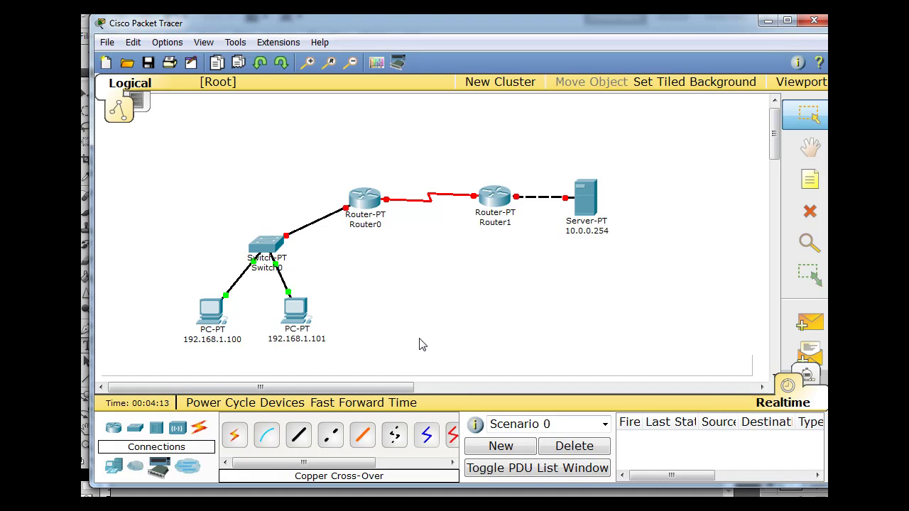
# Relabel Router0 as 'R0-NAT Overload' and Router1 as 'R1-Static NAT'.
pyautogui.click(364, 225)
pyautogui.write('R0-NA')
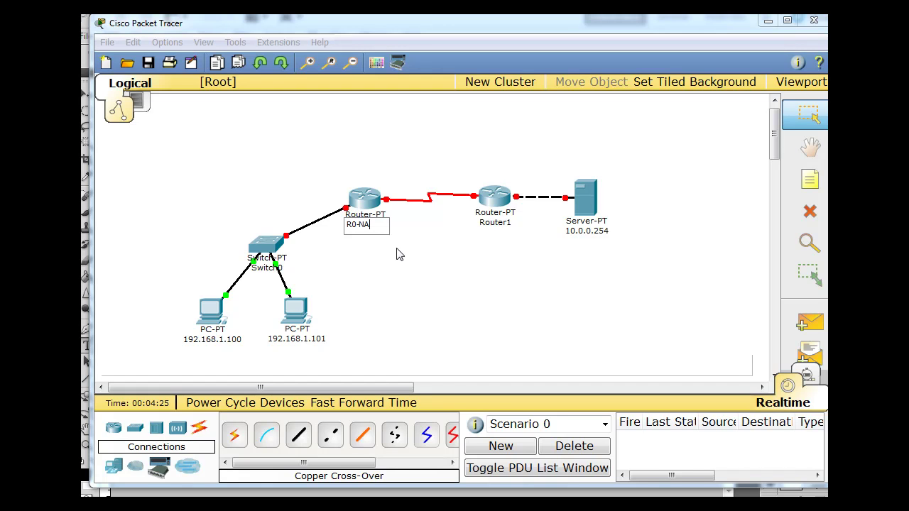
pyautogui.write('T Ove')
pyautogui.write('rload')
pyautogui.click(434, 285)
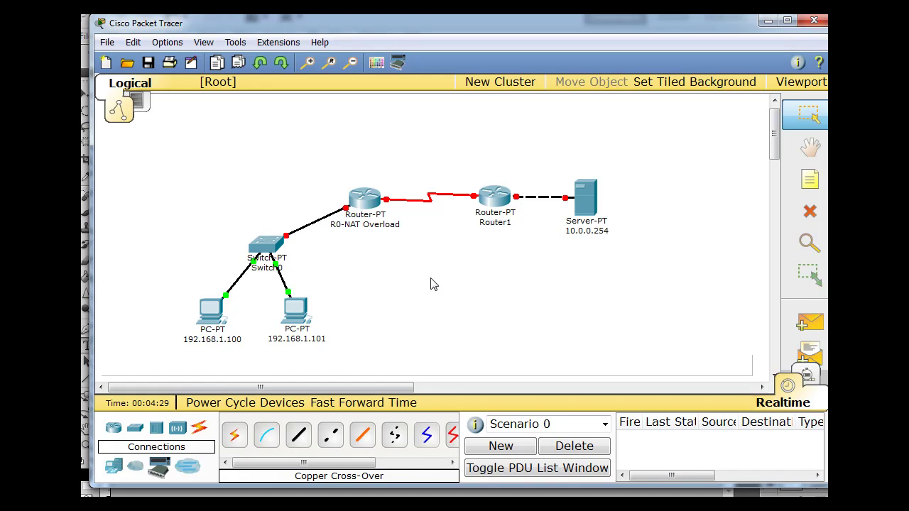
pyautogui.click(492, 225)
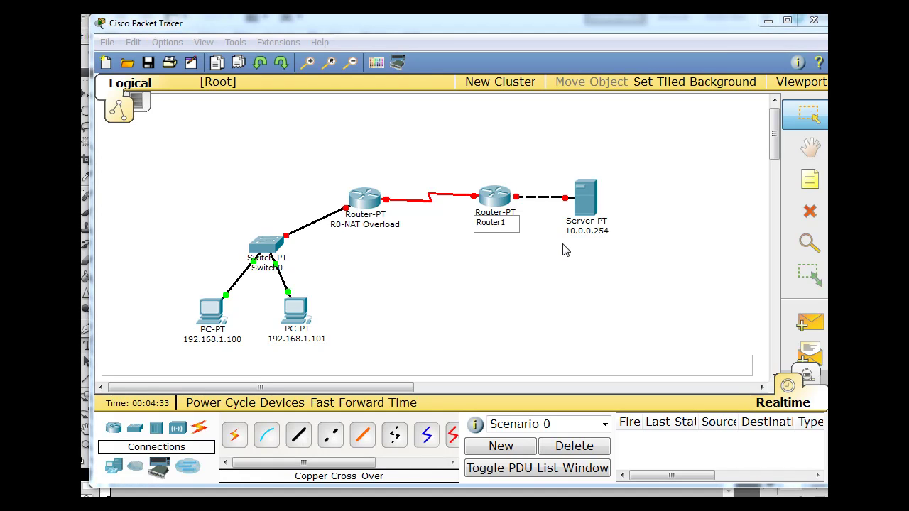
pyautogui.press('BackSpace')
pyautogui.press('BackSpace')
pyautogui.press('BackSpace')
pyautogui.press('BackSpace')
pyautogui.write('-Stat')
pyautogui.write('N')
pyautogui.write('AT')
# Commit the R1-Static NAT label and bring up IP Configuration on PC 192.168.1.100.
pyautogui.click(566, 251)
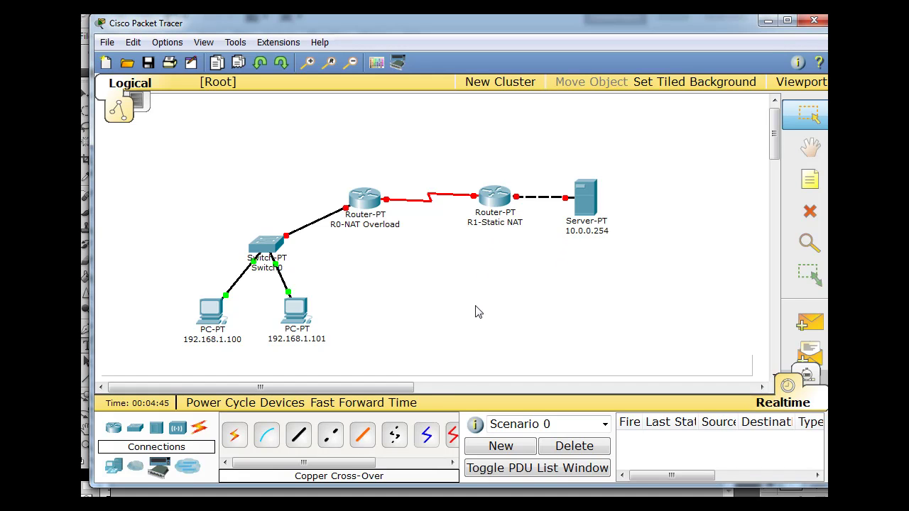
pyautogui.click(211, 317)
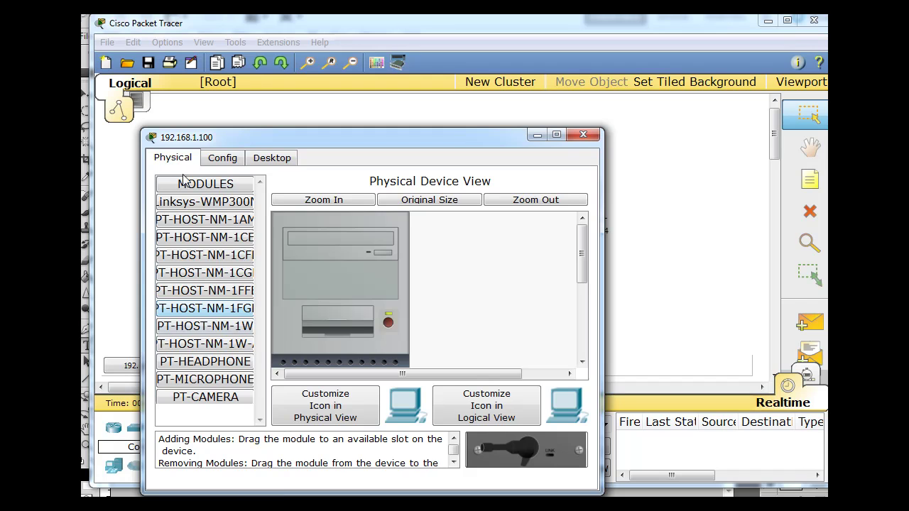
pyautogui.click(232, 159)
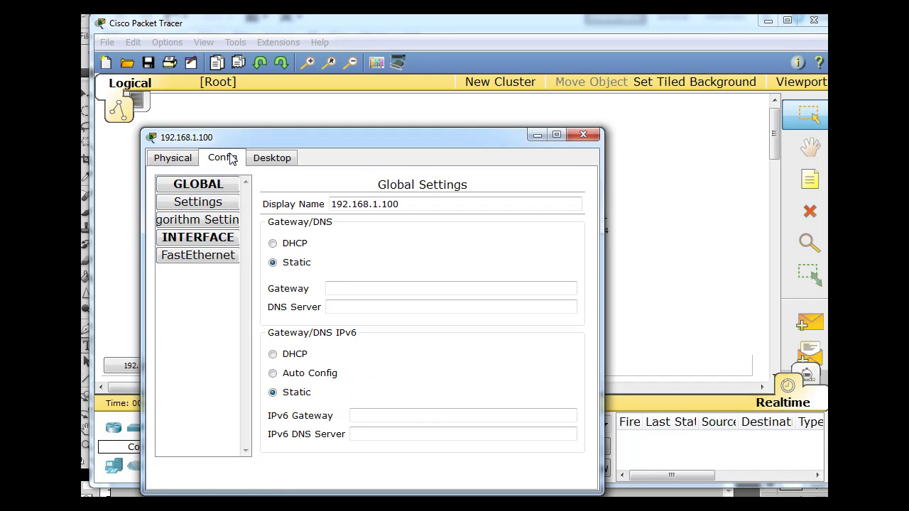
pyautogui.click(278, 164)
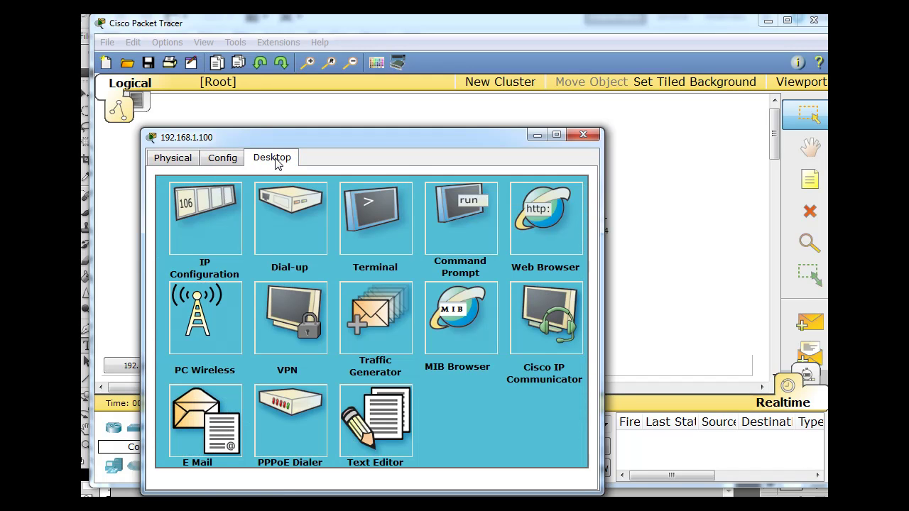
pyautogui.click(197, 224)
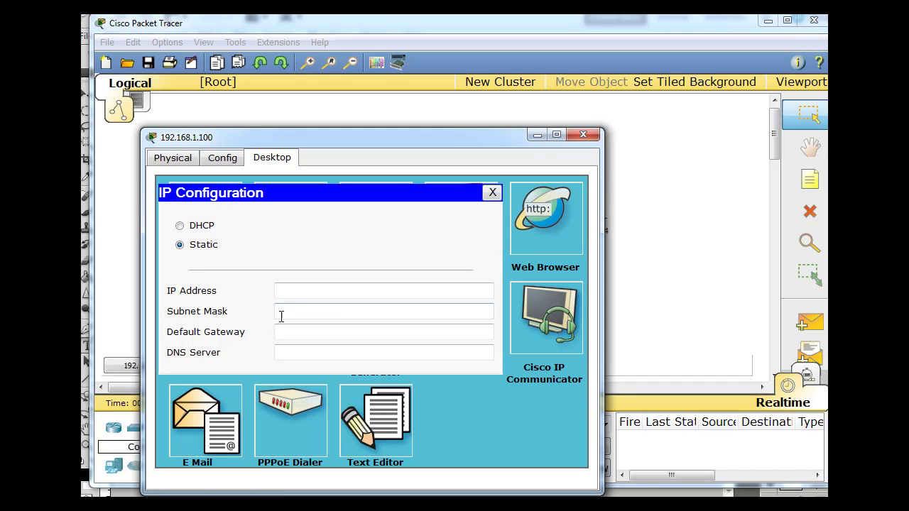
# Give the PC IP 192.168.1.100, mask 255.255.255.0, gateway 192.168.1.1, then close it.
pyautogui.click(290, 295)
pyautogui.write('92')
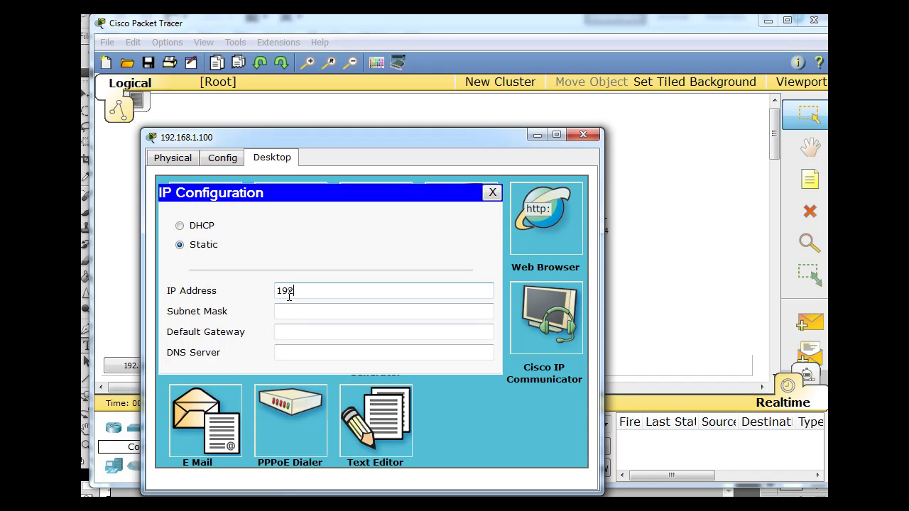
pyautogui.write('.168.1.')
pyautogui.write('100')
pyautogui.click(330, 311)
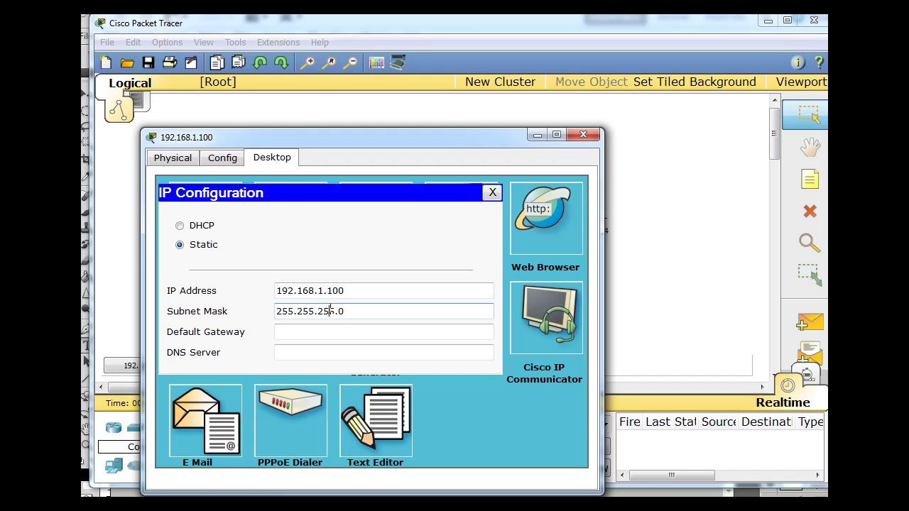
pyautogui.click(294, 337)
pyautogui.write('192.')
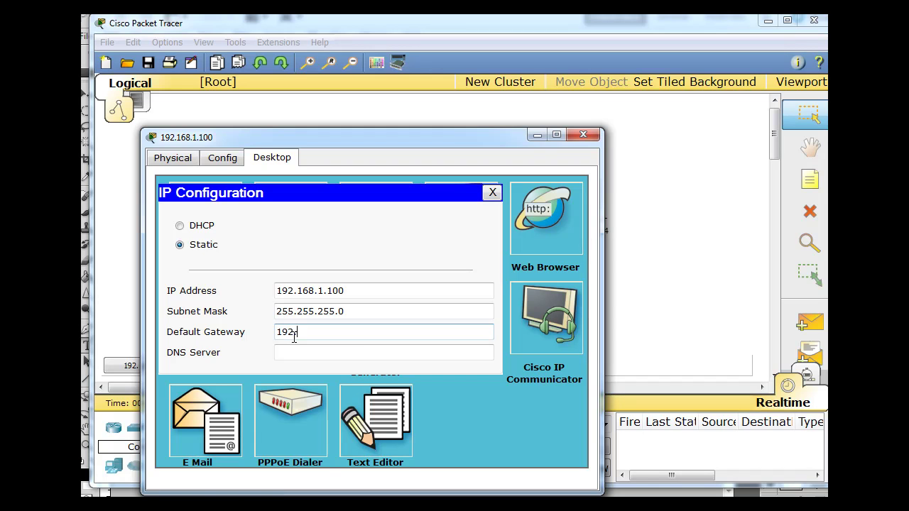
pyautogui.write('168.1.')
pyautogui.write('1')
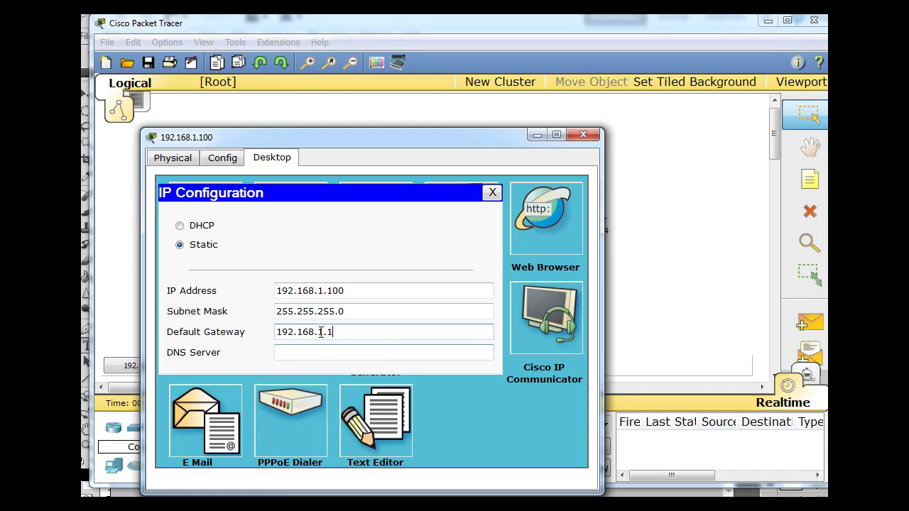
pyautogui.moveTo(340, 332); pyautogui.dragTo(255, 334)
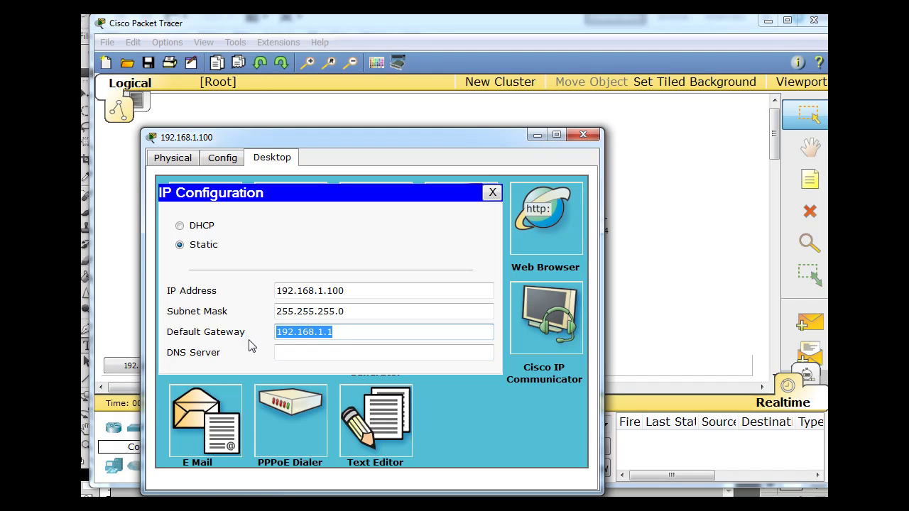
pyautogui.click(492, 192)
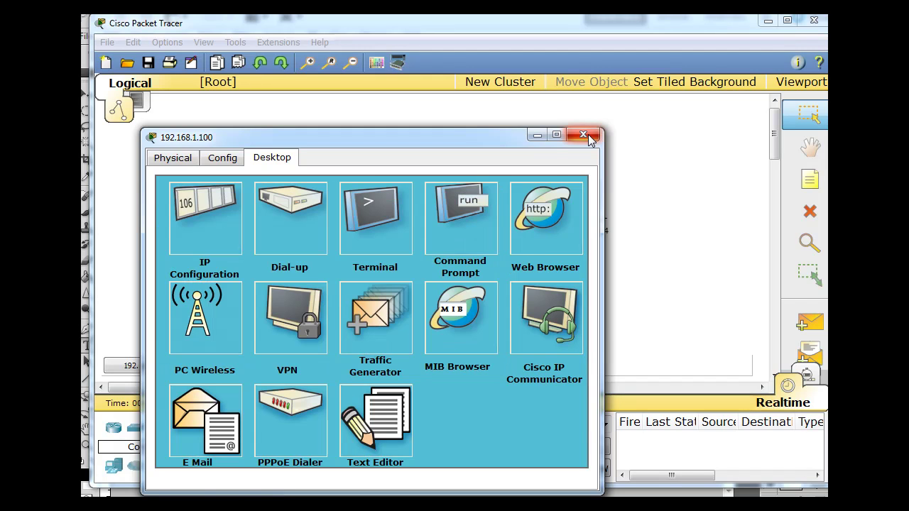
pyautogui.click(583, 134)
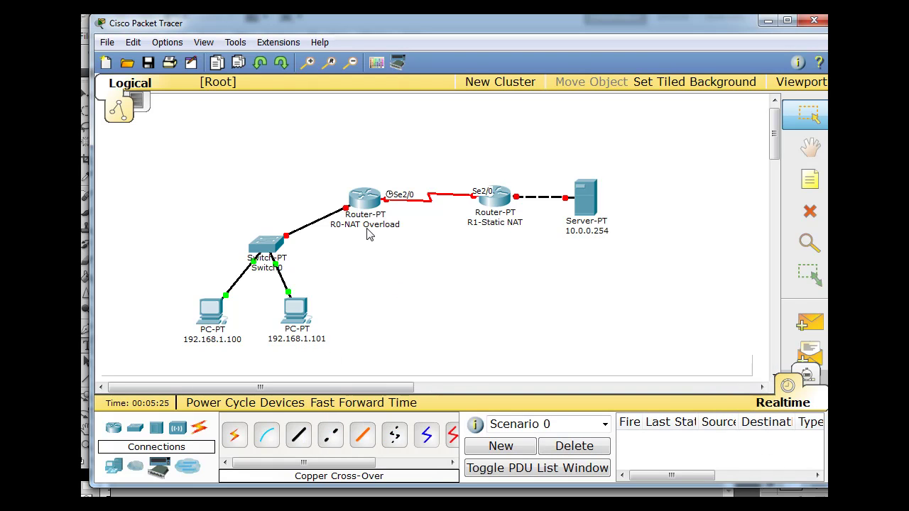
# Bring up router R0-NAT Overload's settings window on its Config tab.
pyautogui.click(364, 206)
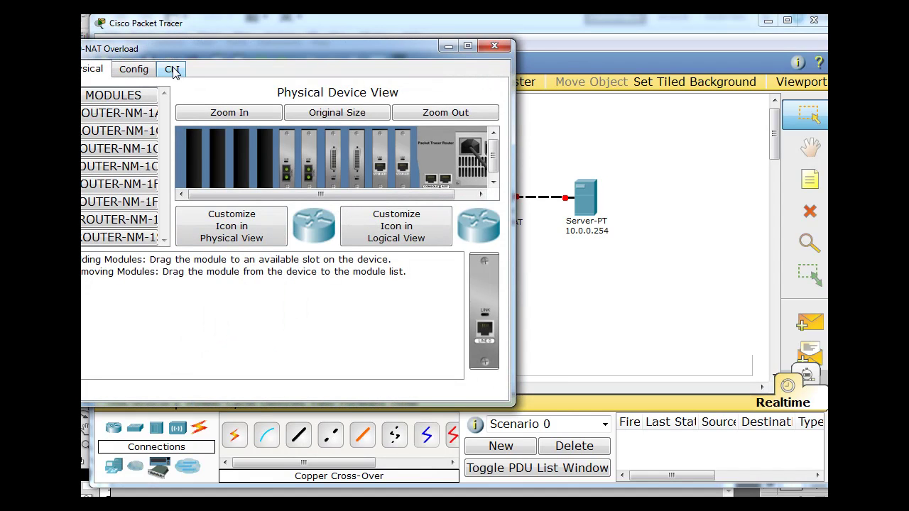
pyautogui.click(135, 71)
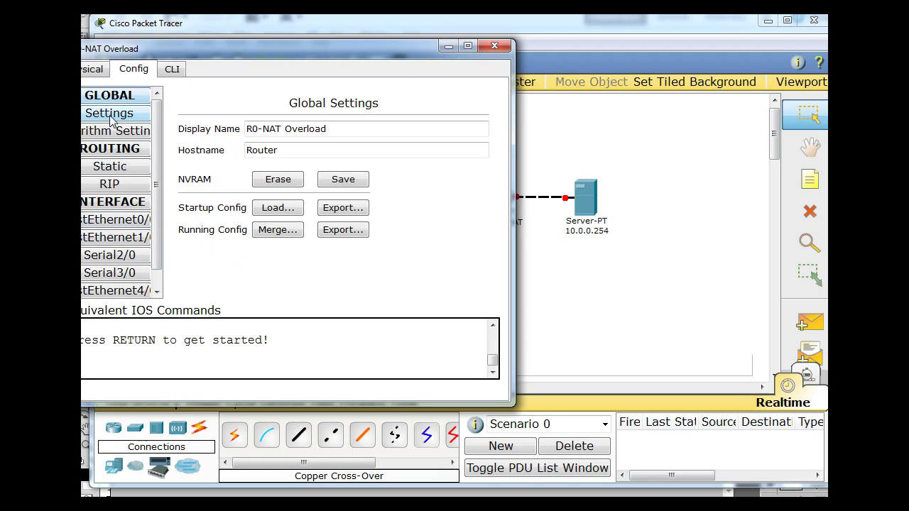
# In R0's CLI, enter privileged mode and then global configuration mode.
pyautogui.click(174, 69)
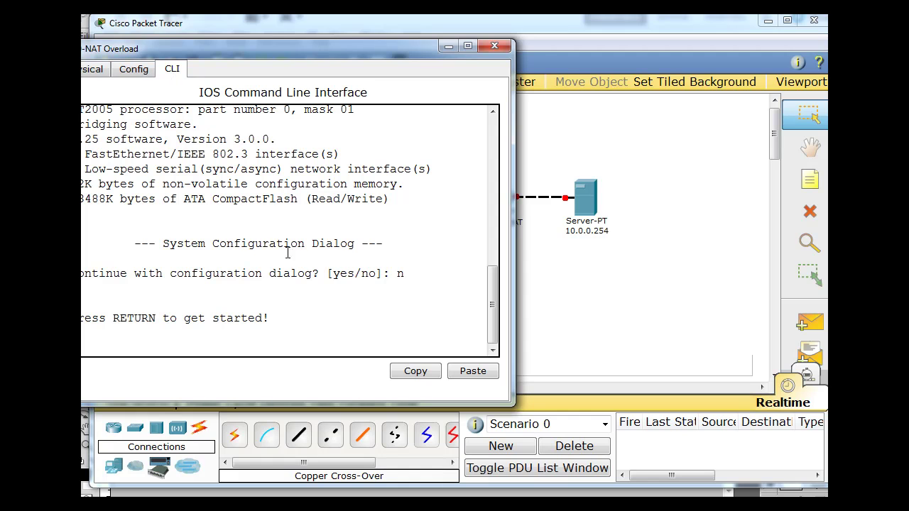
pyautogui.press('Return')
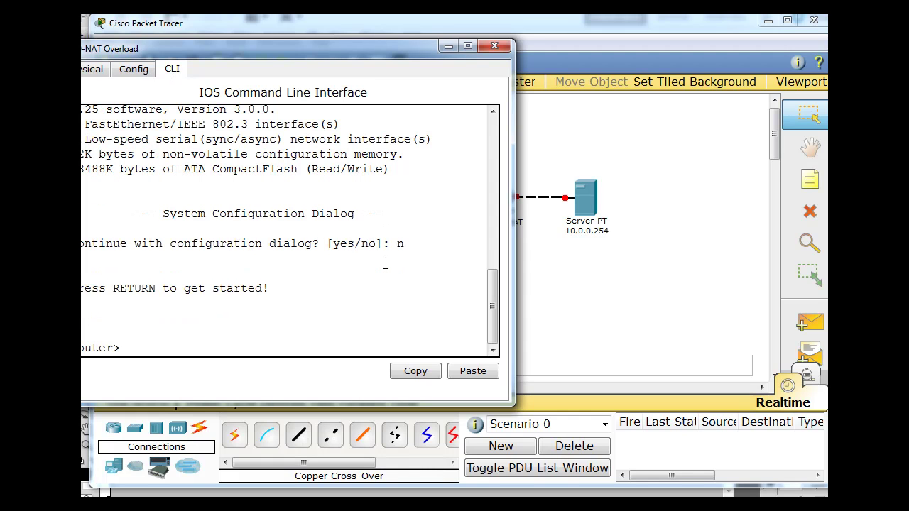
pyautogui.write('en')
pyautogui.press('Return')
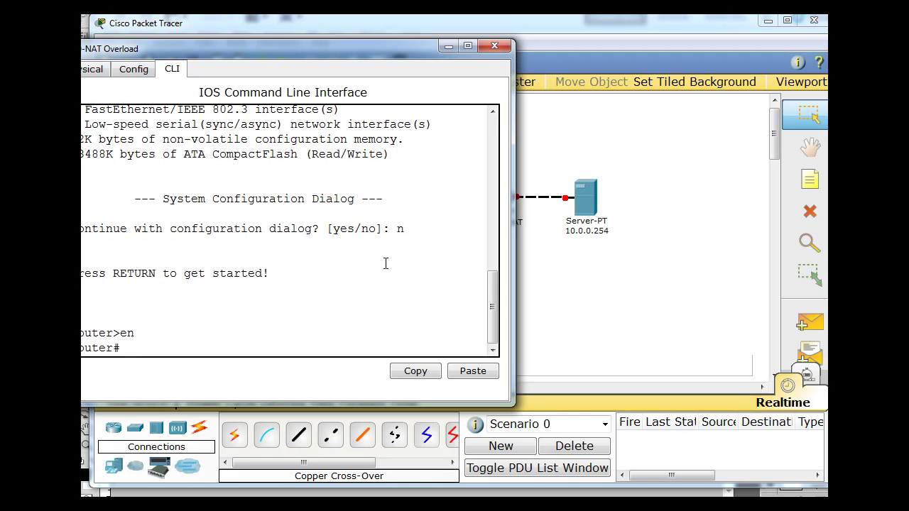
pyautogui.write('conf t')
pyautogui.press('Return')
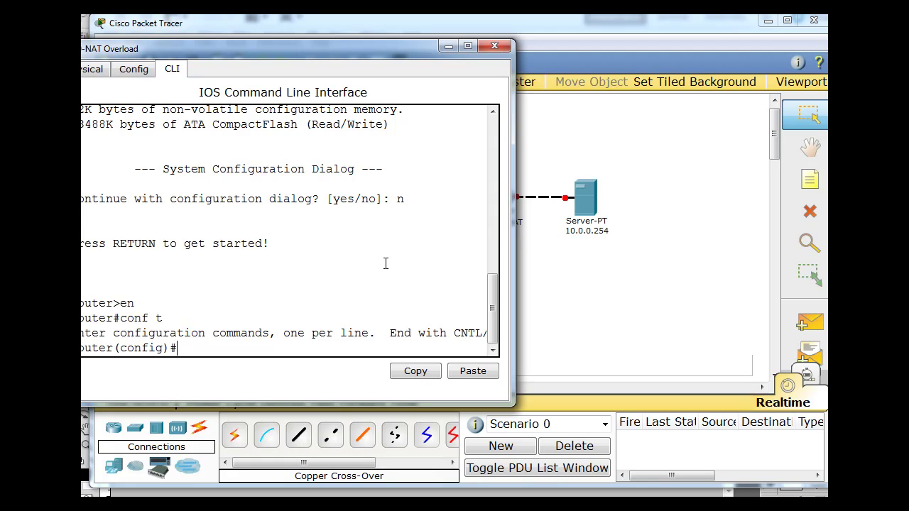
# Assign fa0/0 the address 192.168.1.1 255.255.255.0 and enable it with no shut.
pyautogui.write('int f')
pyautogui.write('a')
pyautogui.write('0/0')
pyautogui.press('Return')
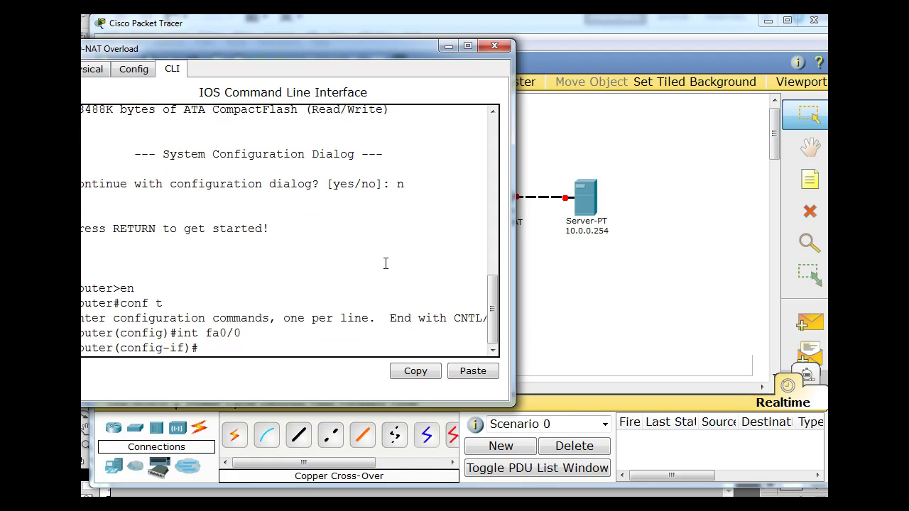
pyautogui.write('ip addr')
pyautogui.write('ess 192.')
pyautogui.write('168.1.')
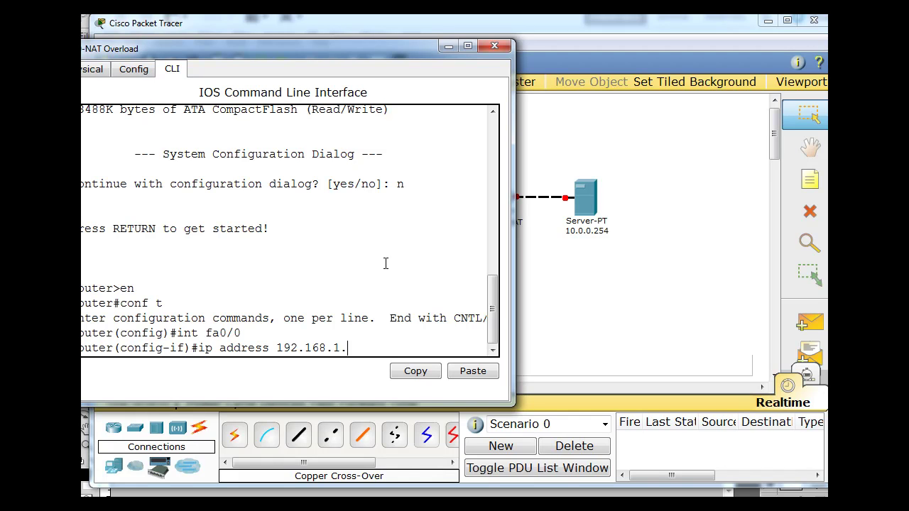
pyautogui.write('1 255')
pyautogui.write('.255.2')
pyautogui.write('55.0')
pyautogui.press('Return')
pyautogui.write('no')
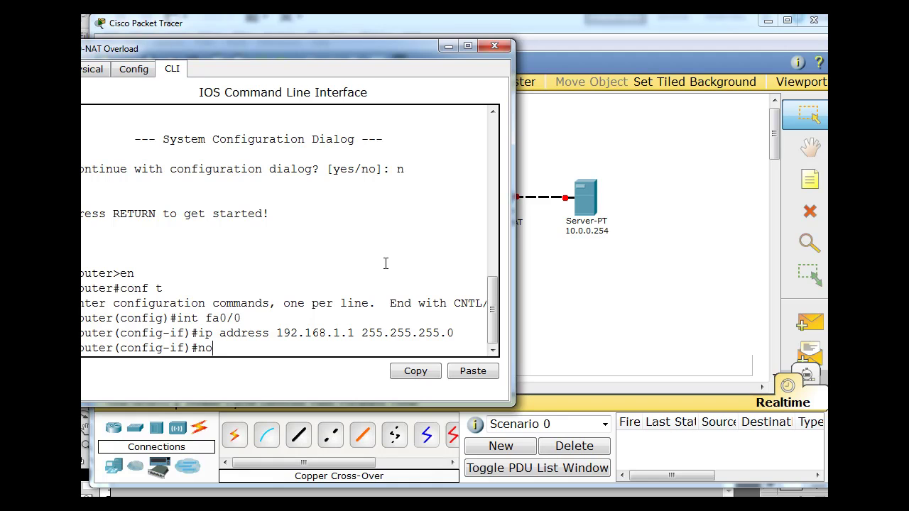
pyautogui.write(' shut')
pyautogui.press('Return')
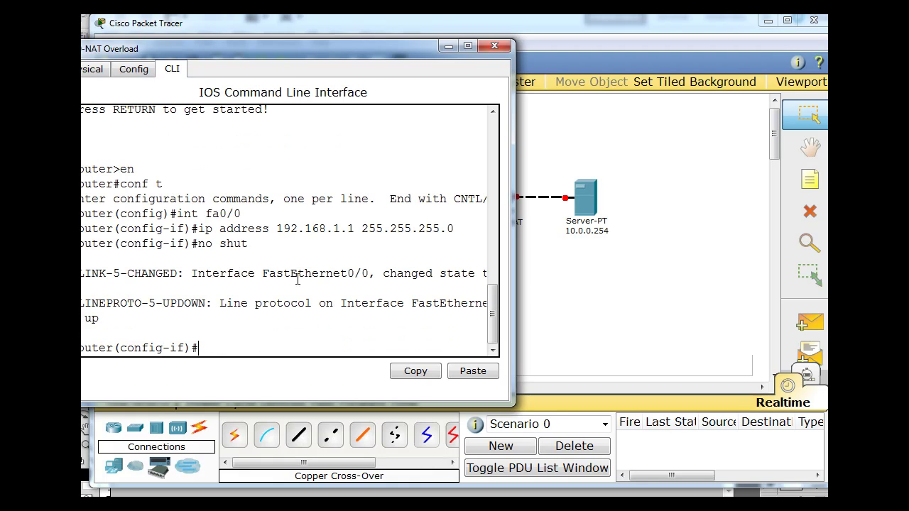
# Assign R0's Serial2/0 the address 200.10.0.1 255.255.255.0, fixing the mistyped mask.
pyautogui.moveTo(315, 51)
pyautogui.mouseDown()
pyautogui.moveTo(505, 271)
pyautogui.moveTo(463, 55)
pyautogui.mouseUp()
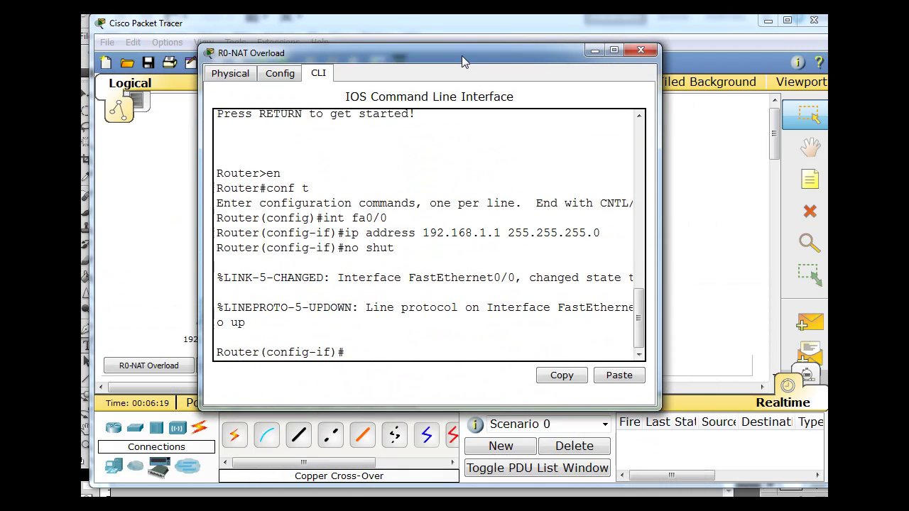
pyautogui.write('int ')
pyautogui.write('s2/')
pyautogui.write('0')
pyautogui.press('Return')
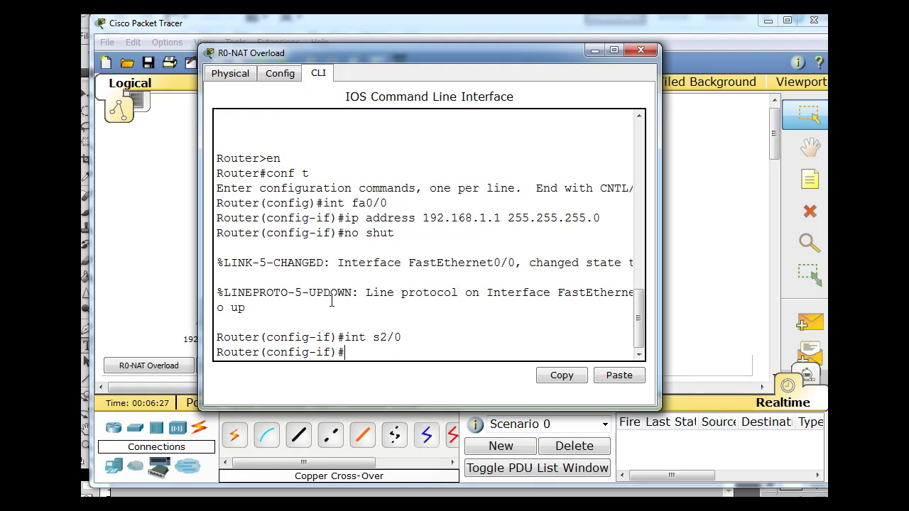
pyautogui.write('ip address 2')
pyautogui.write('00.')
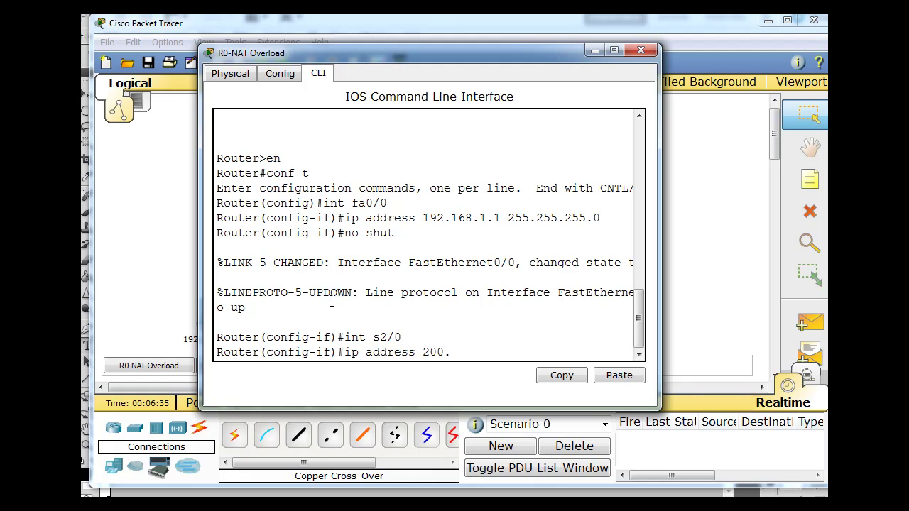
pyautogui.write('10')
pyautogui.write('.0.1')
pyautogui.write(' s')
pyautogui.write('55.s')
pyautogui.press('BackSpace')
pyautogui.press('BackSpace')
pyautogui.press('BackSpace')
pyautogui.press('BackSpace')
pyautogui.write('25')
pyautogui.write('5.255.')
pyautogui.write('255.0')
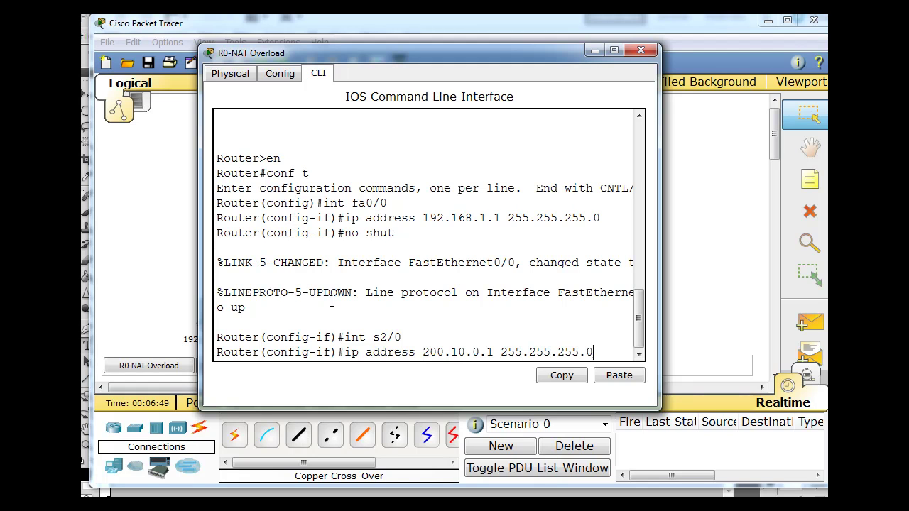
pyautogui.press('Return')
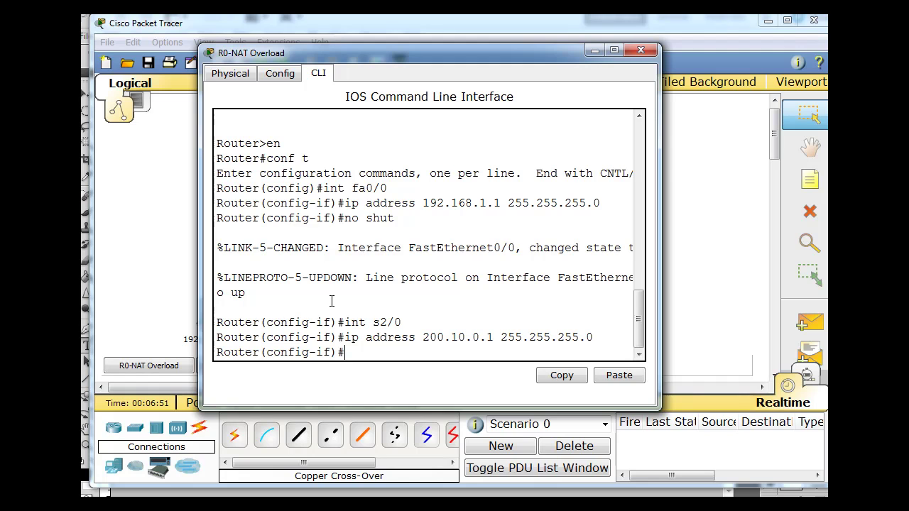
# Set Serial2/0's clock rate to 64000 and enable the interface.
pyautogui.write('cloc')
pyautogui.write('k ')
pyautogui.write('rate ')
pyautogui.write('645')
pyautogui.press('BackSpace')
pyautogui.write('000')
pyautogui.press('Return')
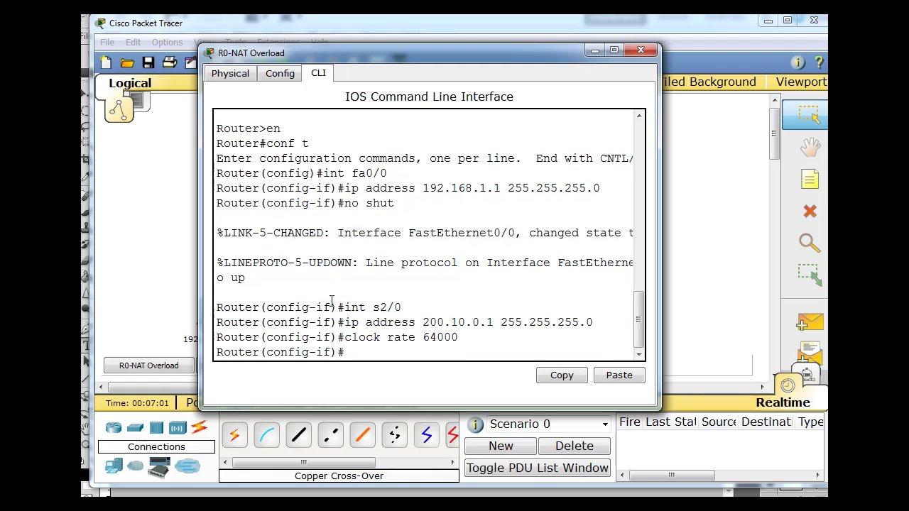
pyautogui.write('no shu')
pyautogui.write('t')
pyautogui.press('Return')
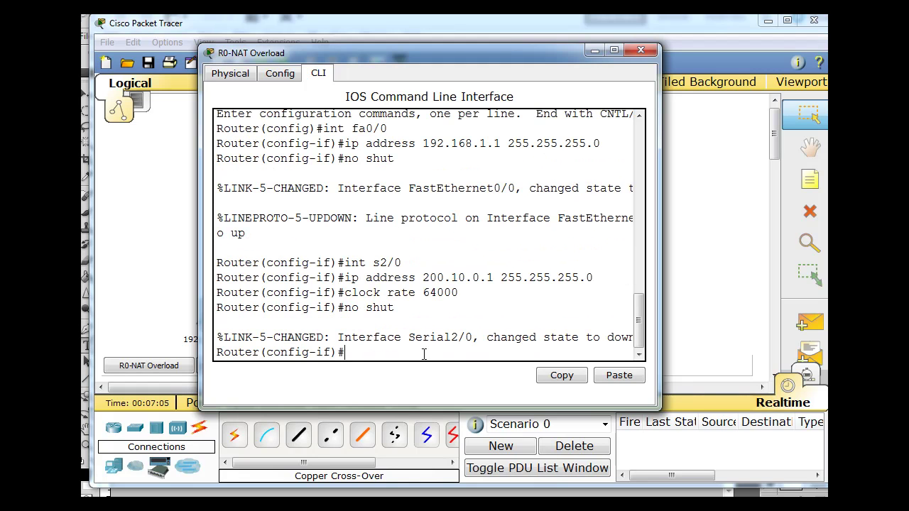
pyautogui.moveTo(504, 63); pyautogui.dragTo(479, 64)
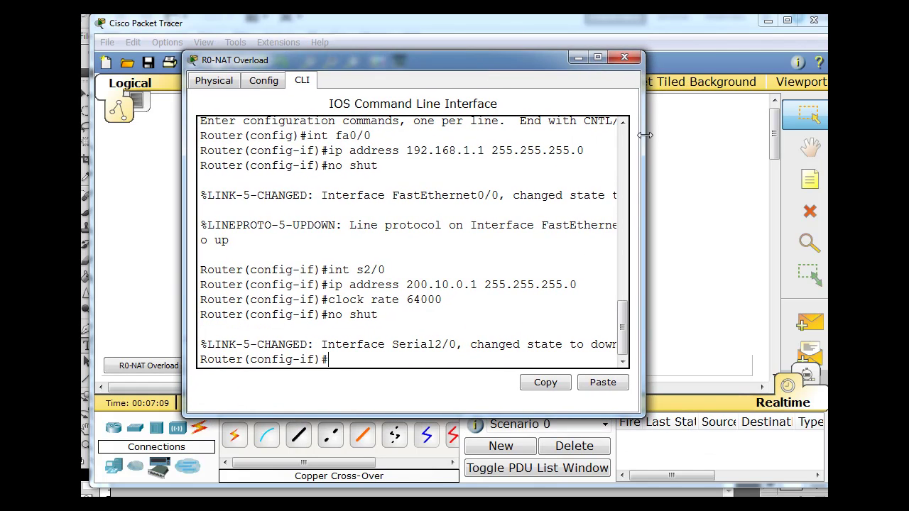
# Open R1-Static NAT's CLI and decline its initial configuration dialog.
pyautogui.click(623, 60)
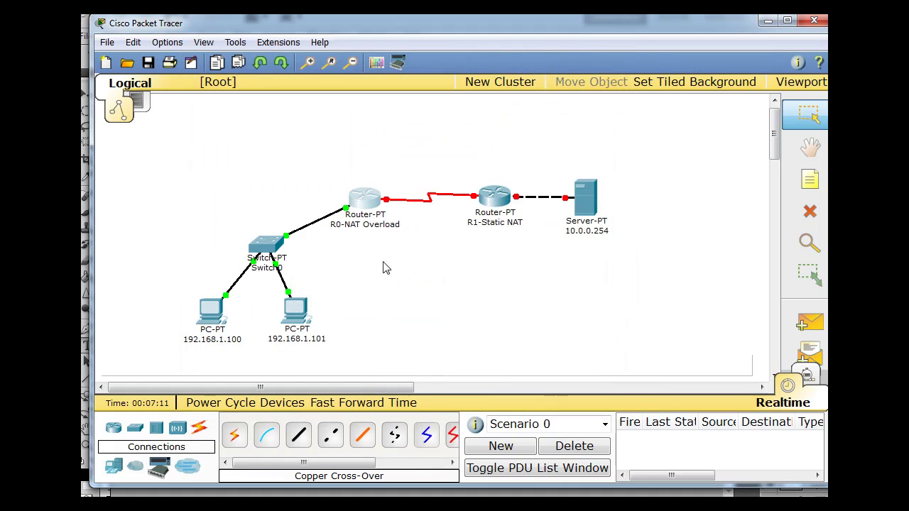
pyautogui.moveTo(496, 202); pyautogui.dragTo(494, 204)
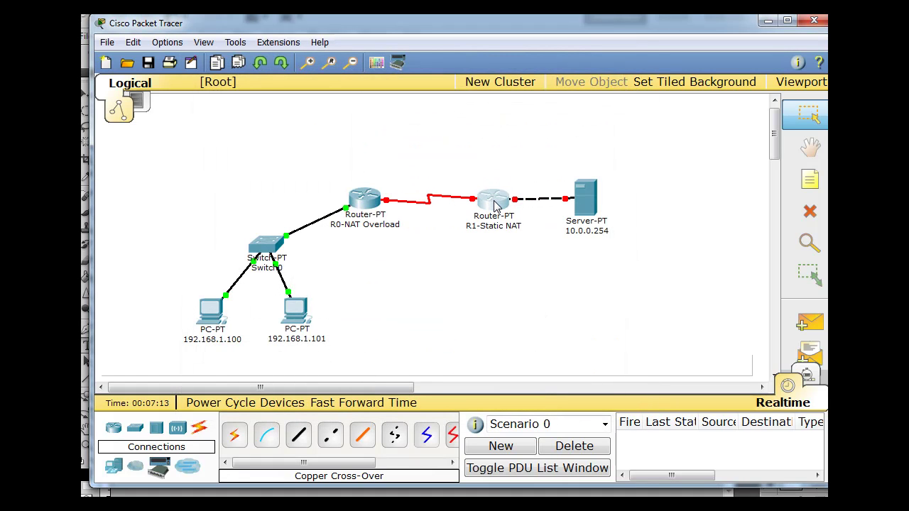
pyautogui.click(494, 201)
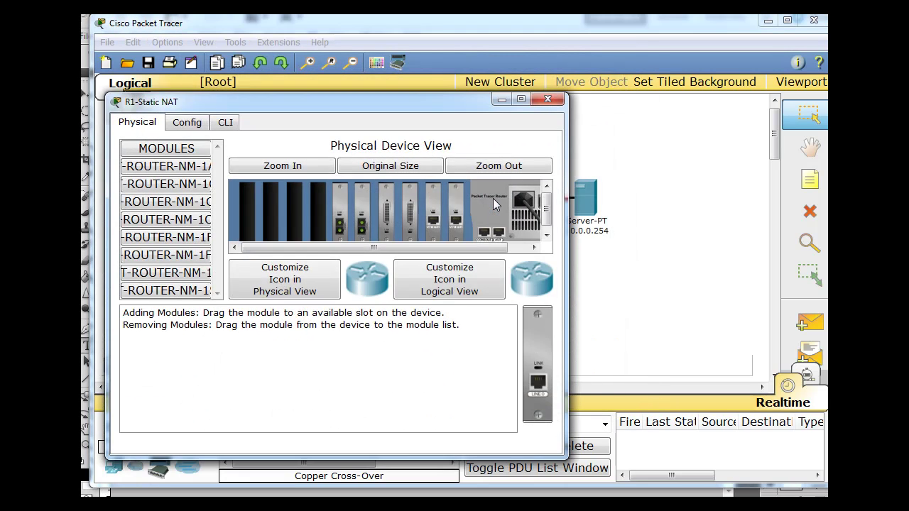
pyautogui.click(225, 123)
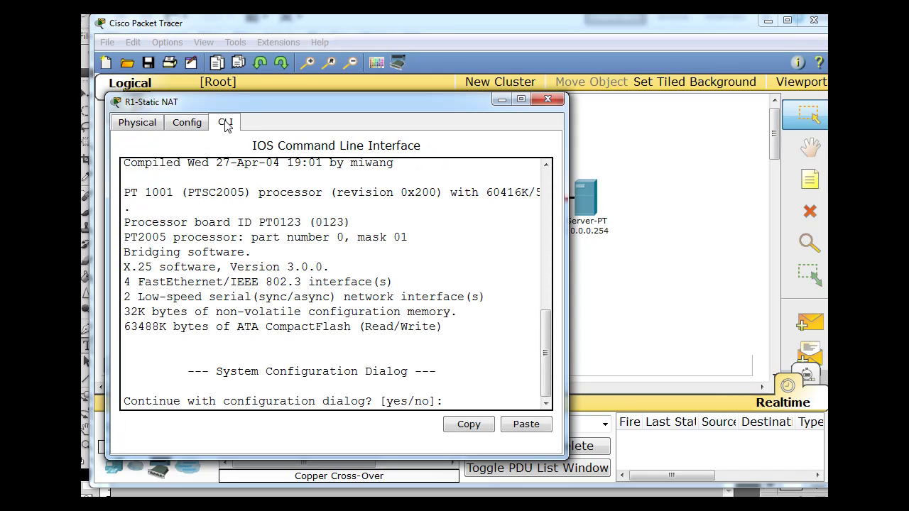
pyautogui.press('Return')
pyautogui.write('no')
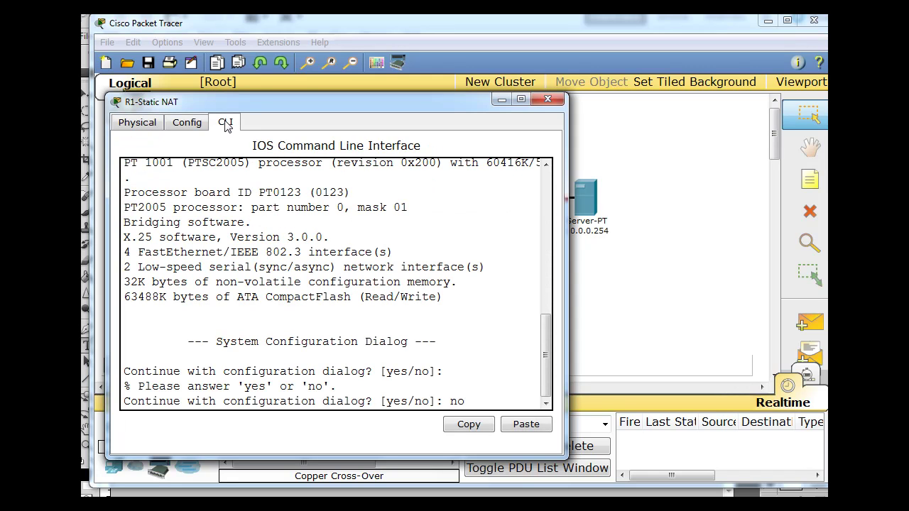
pyautogui.press('Return')
pyautogui.press('Return')
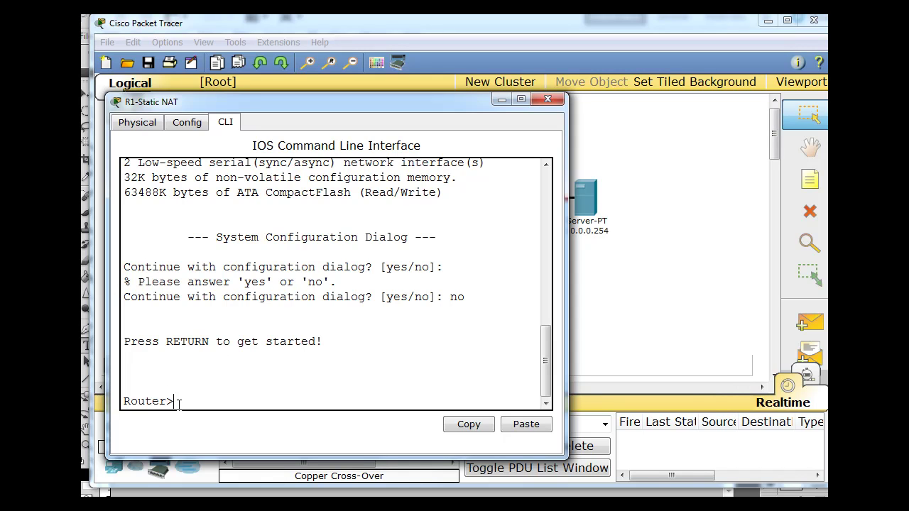
# Configure R1's Serial2/0 with 200.10.0.2 255.255.255.0 and enable it.
pyautogui.write('en')
pyautogui.press('Return')
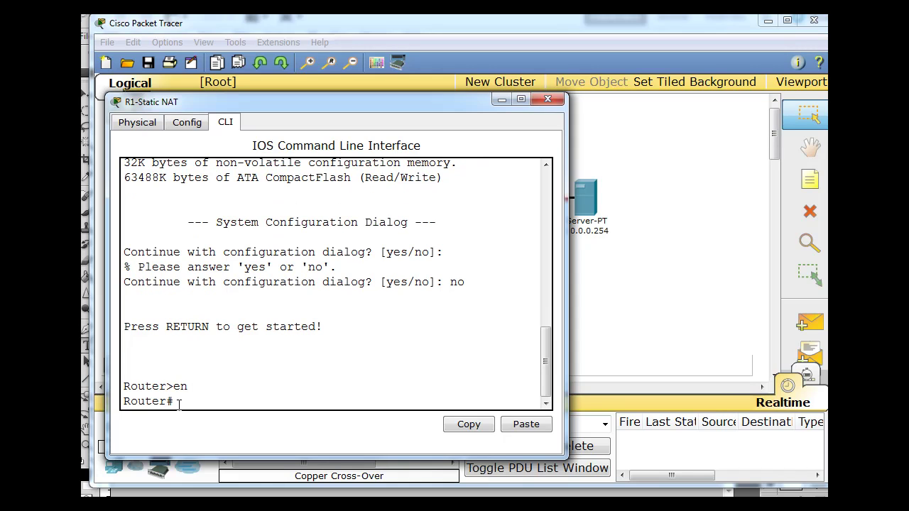
pyautogui.write('conf')
pyautogui.write(' t')
pyautogui.press('Return')
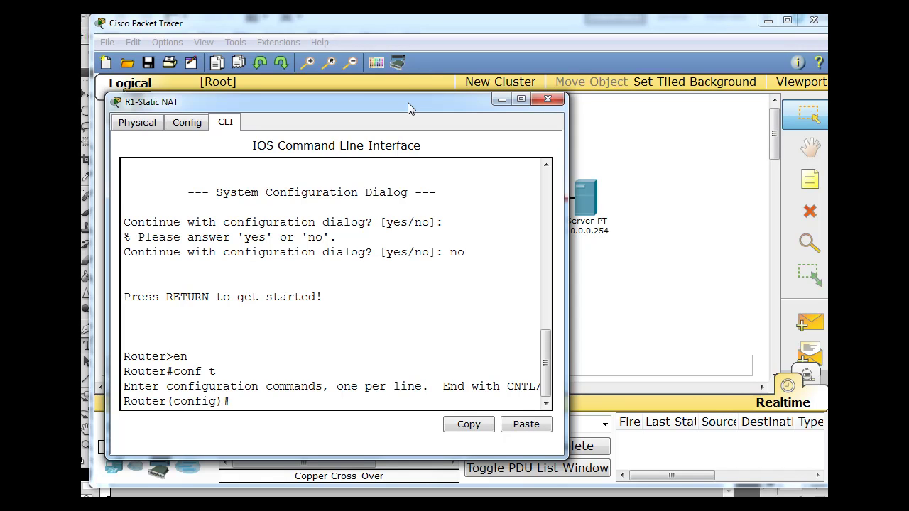
pyautogui.moveTo(406, 103); pyautogui.dragTo(492, 53)
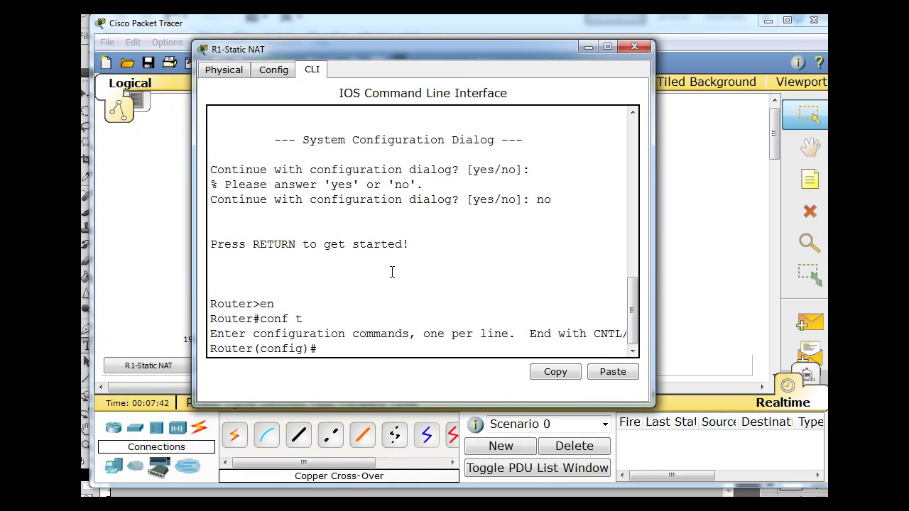
pyautogui.write('int ')
pyautogui.write('s2/')
pyautogui.write('0')
pyautogui.press('Return')
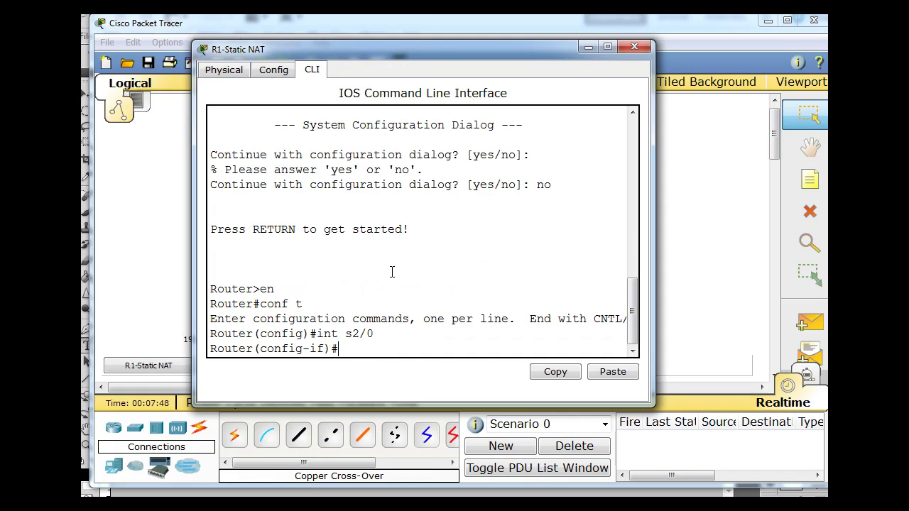
pyautogui.write('ip add')
pyautogui.write('ress 2')
pyautogui.write('00.10.')
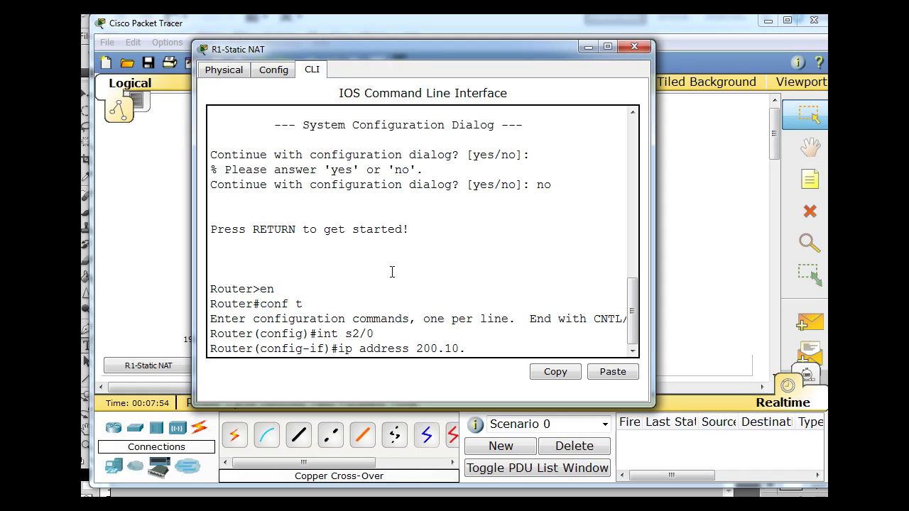
pyautogui.write('0.2')
pyautogui.write(' 2')
pyautogui.write('55.255.')
pyautogui.write('255.')
pyautogui.write('0')
pyautogui.press('Return')
pyautogui.write('no')
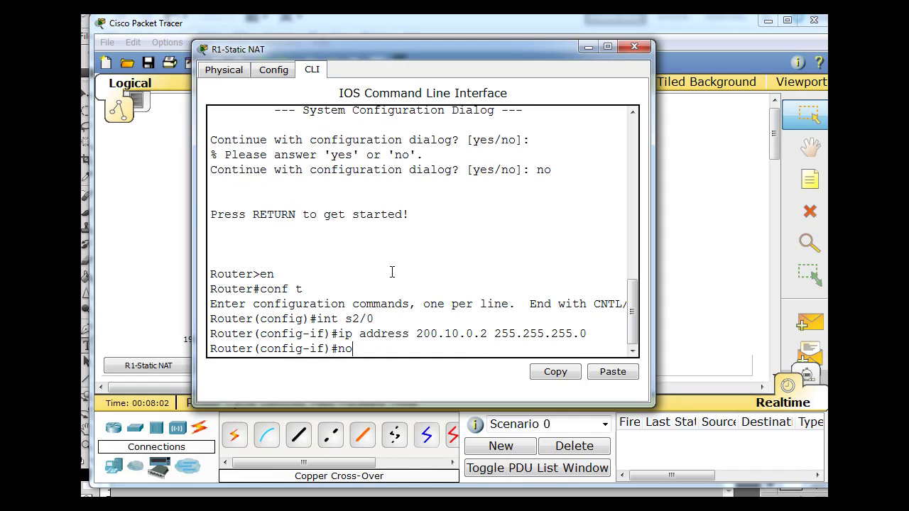
pyautogui.write(' shut')
pyautogui.press('Return')
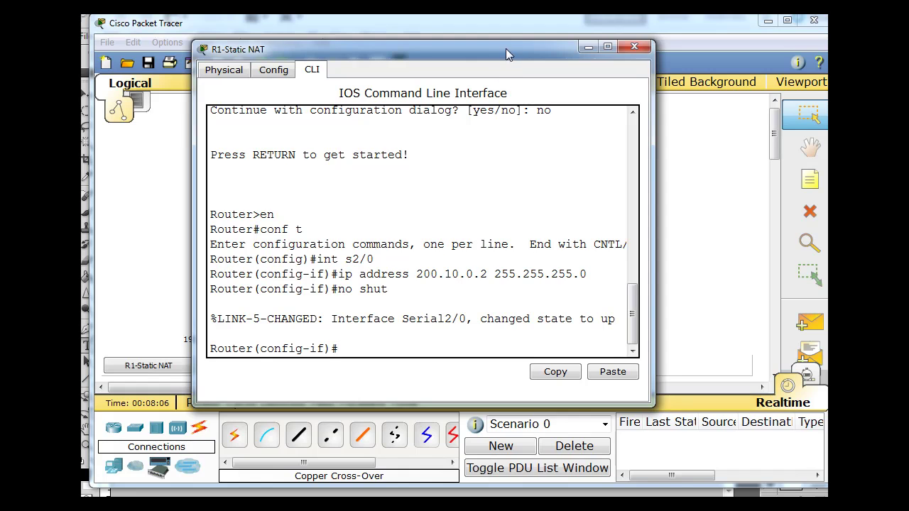
# Give R1's fa0/0 the address 10.0.0.1 with mask 255.0.0.0 and enable it.
pyautogui.moveTo(506, 48); pyautogui.dragTo(522, 241)
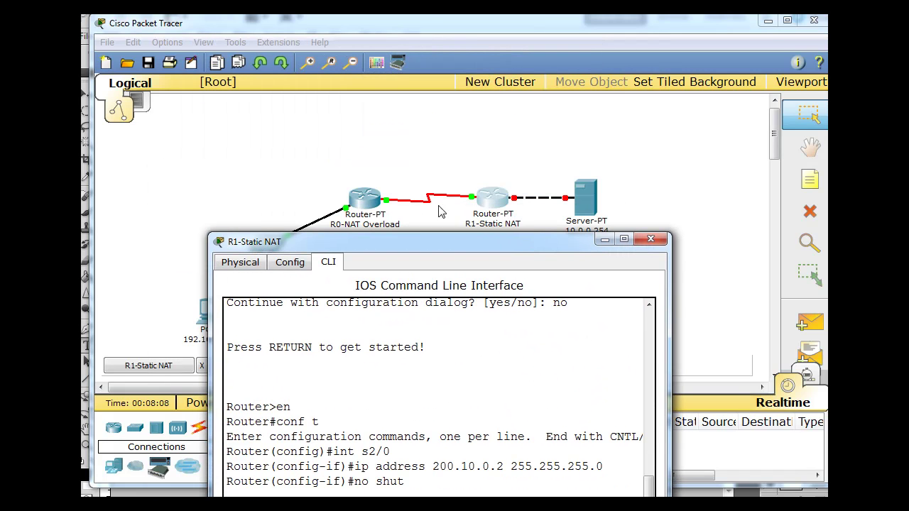
pyautogui.moveTo(469, 246); pyautogui.dragTo(465, 55)
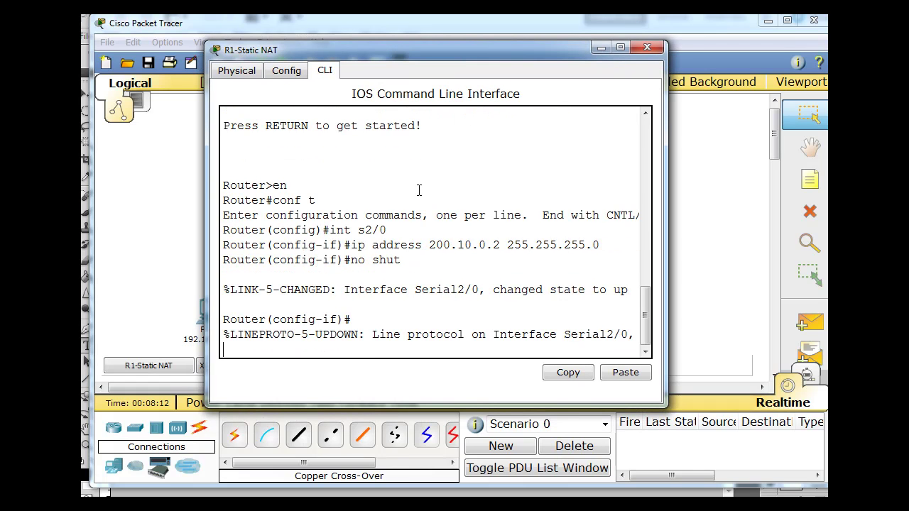
pyautogui.press('Return')
pyautogui.write('in')
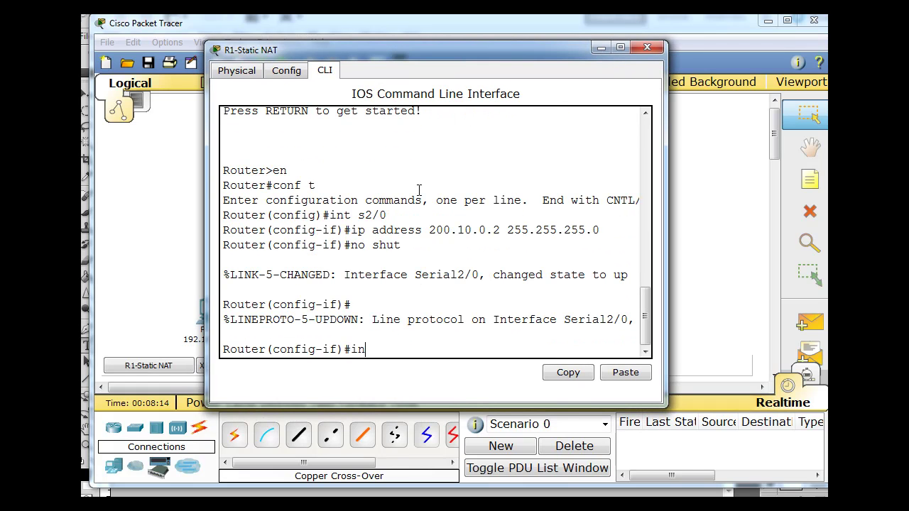
pyautogui.write('t fa')
pyautogui.write('0/0')
pyautogui.press('Return')
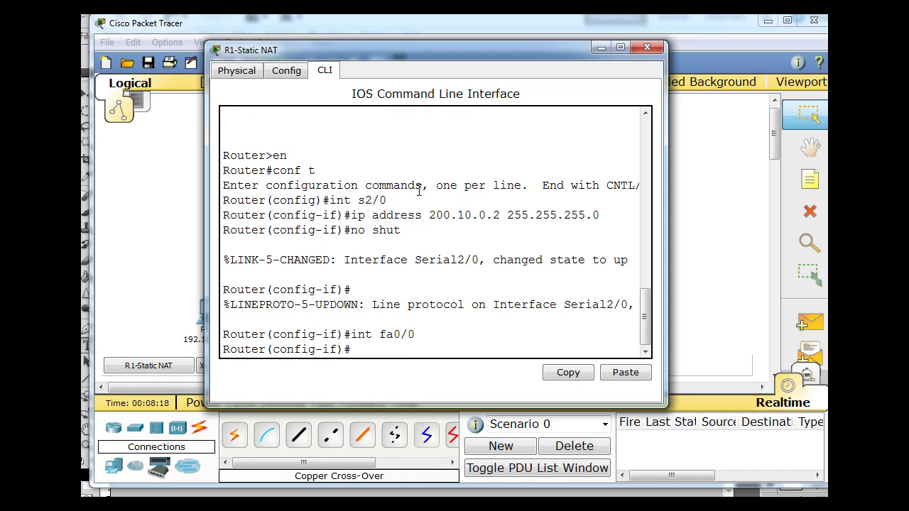
pyautogui.write('ip addr')
pyautogui.write('ess')
pyautogui.write(' 10.')
pyautogui.write('0.0.1')
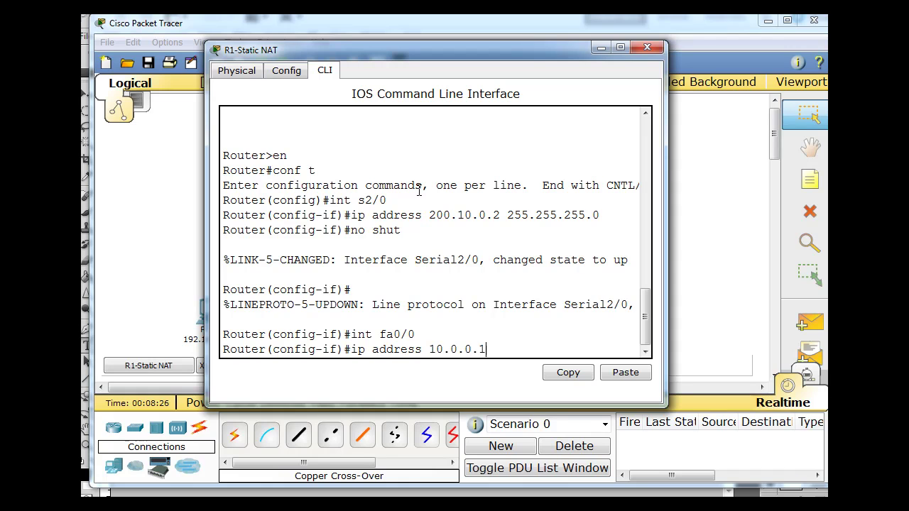
pyautogui.write(' 255')
pyautogui.write('.0.0.0')
pyautogui.press('Return')
pyautogui.write('no shut')
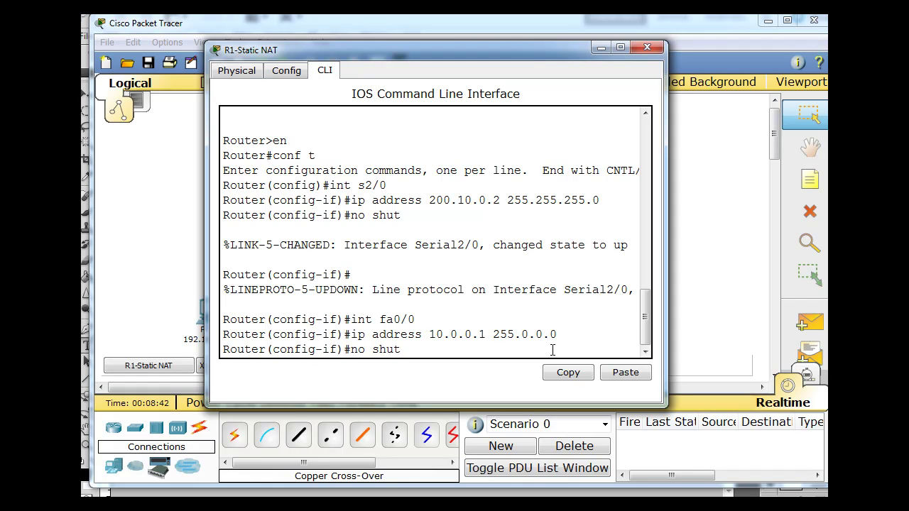
pyautogui.press('Return')
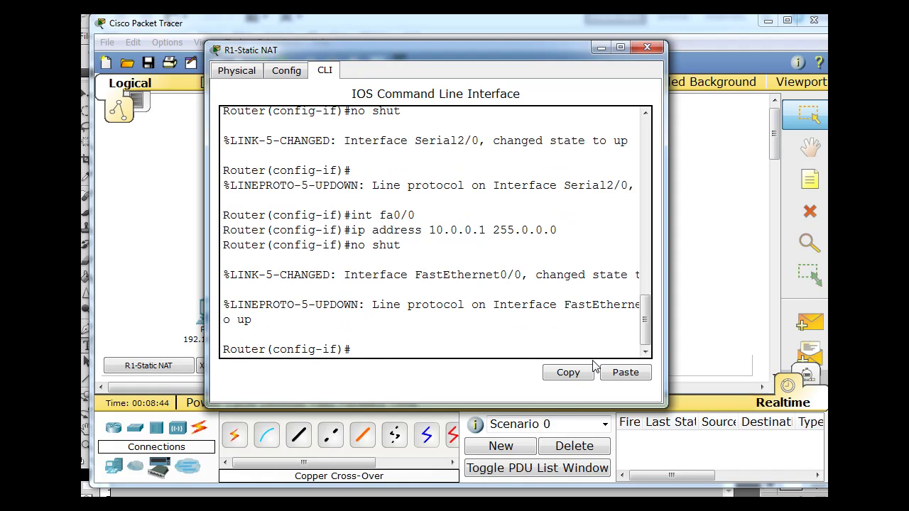
# Close R1's window and open the server's Desktop IP Configuration.
pyautogui.click(647, 47)
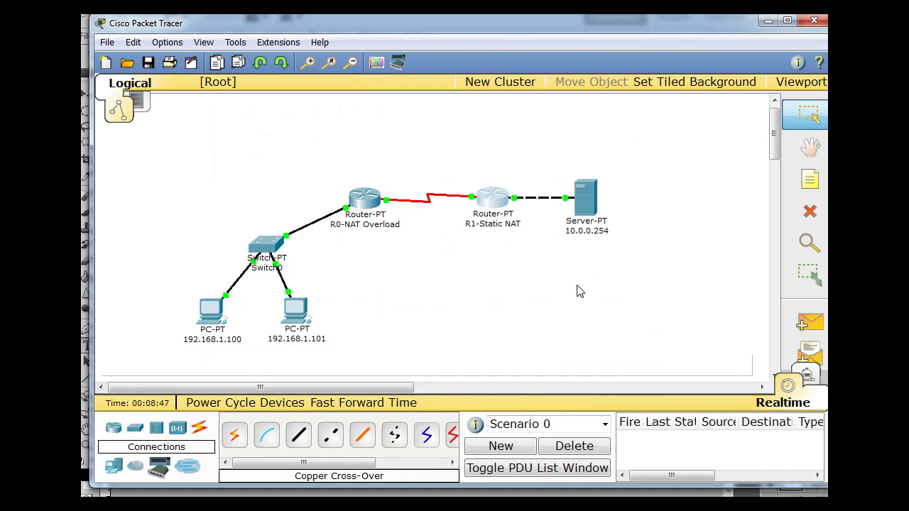
pyautogui.click(586, 199)
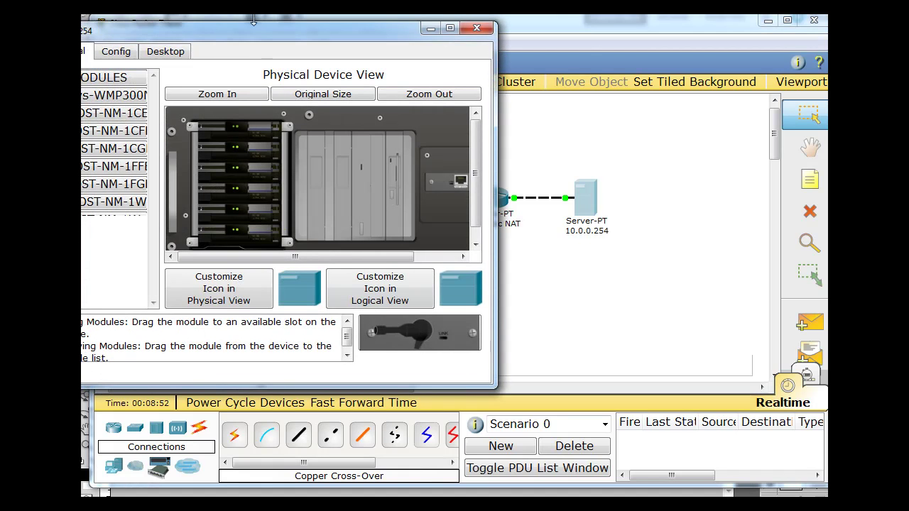
pyautogui.moveTo(260, 30); pyautogui.dragTo(374, 46)
pyautogui.click(281, 65)
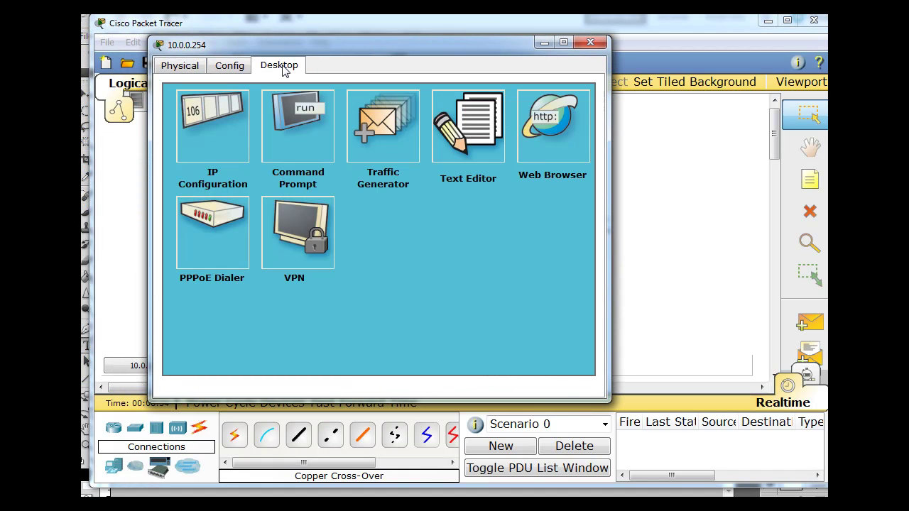
pyautogui.click(223, 130)
# Set server IP 10.0.0.254, mask 255.0.0.0, gateway 10.0.0.1, and close its windows.
pyautogui.click(291, 196)
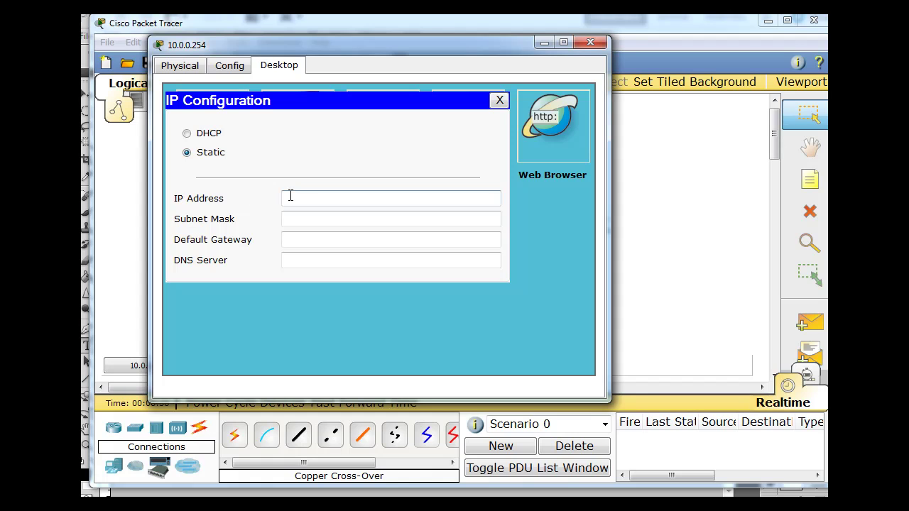
pyautogui.write('10.0.0.')
pyautogui.write('254')
pyautogui.click(309, 221)
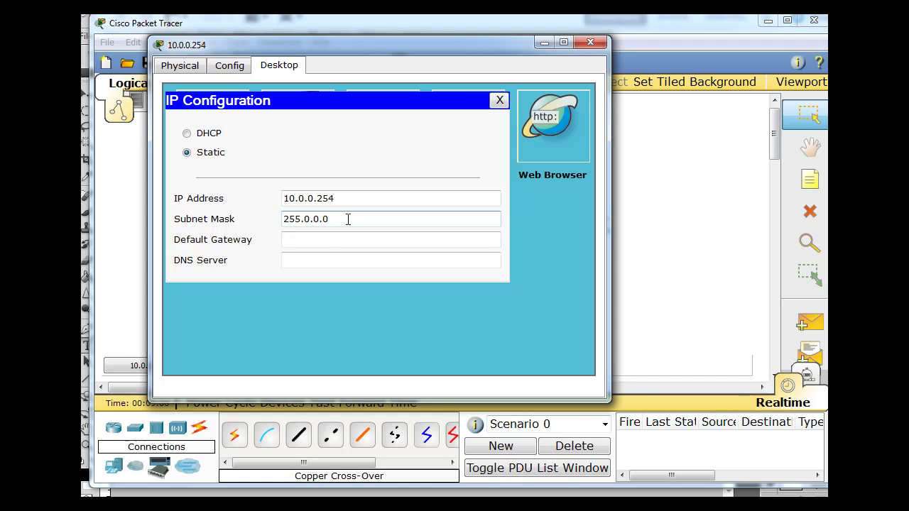
pyautogui.click(318, 239)
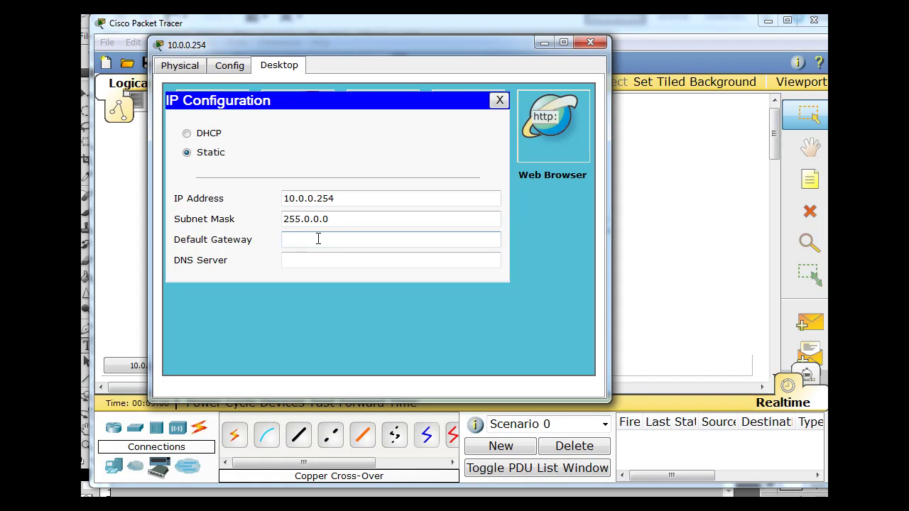
pyautogui.write('10')
pyautogui.write('.0.0.1')
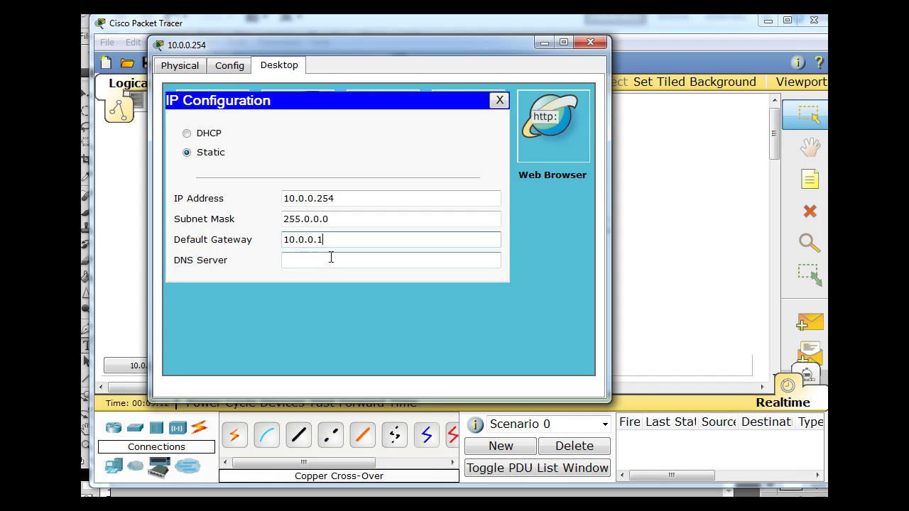
pyautogui.click(500, 100)
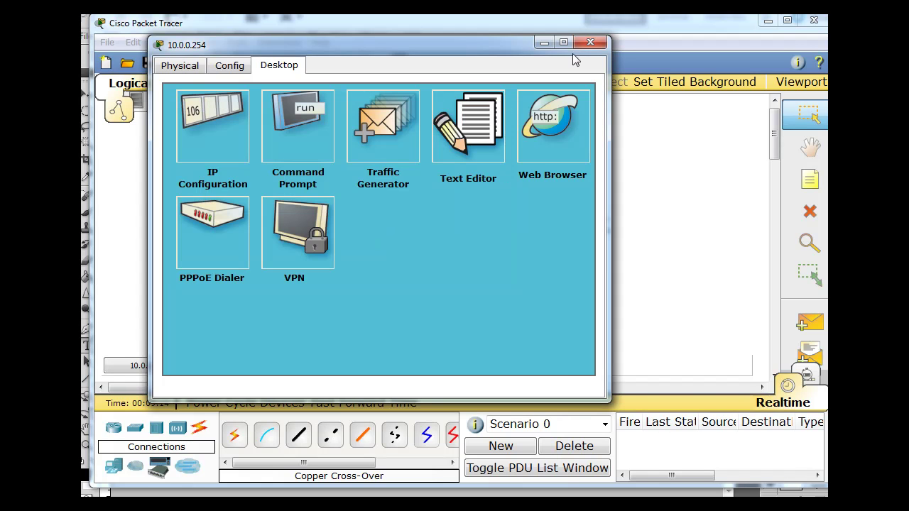
pyautogui.click(590, 43)
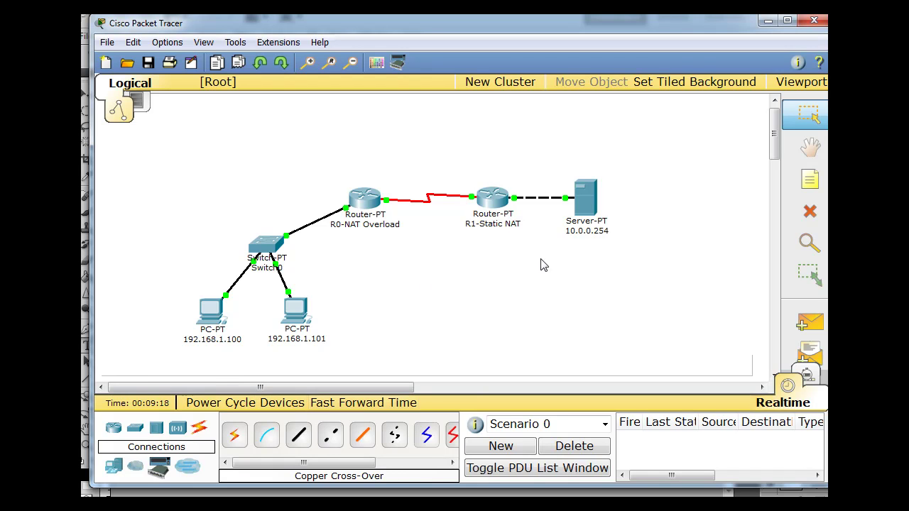
pyautogui.click(586, 207)
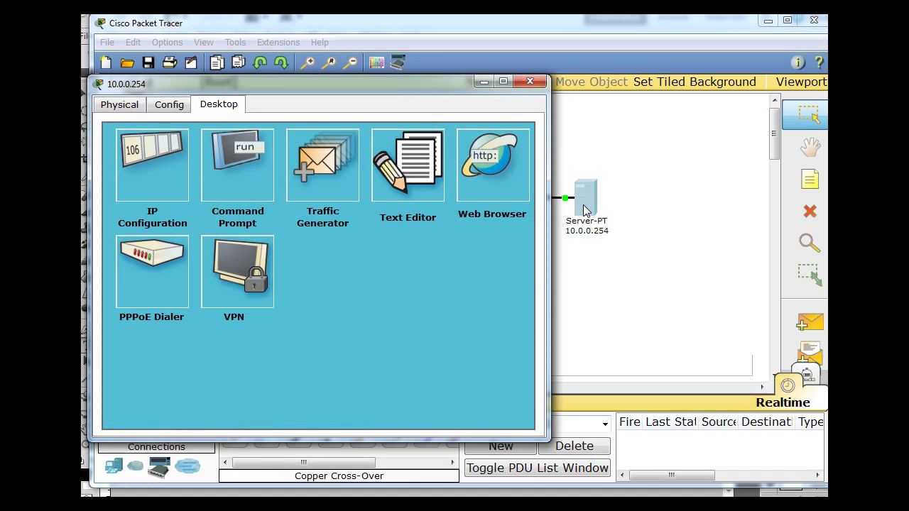
pyautogui.click(174, 108)
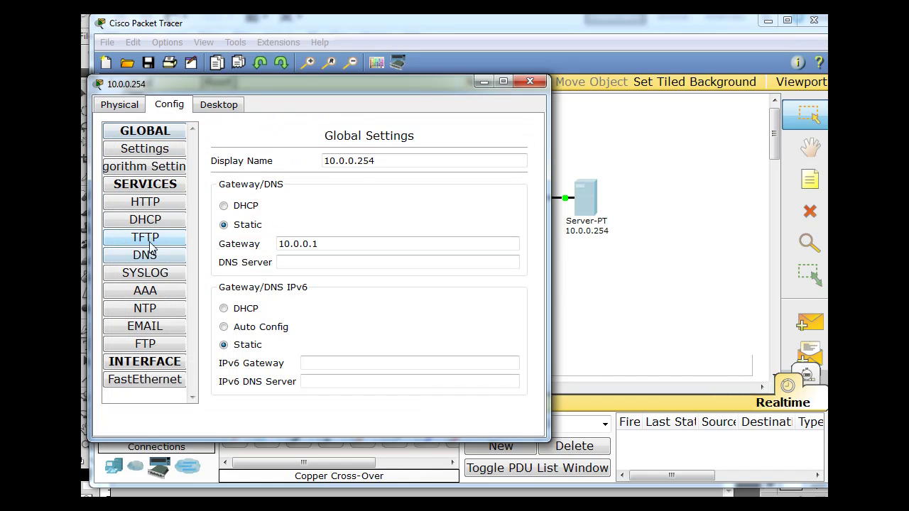
pyautogui.click(149, 204)
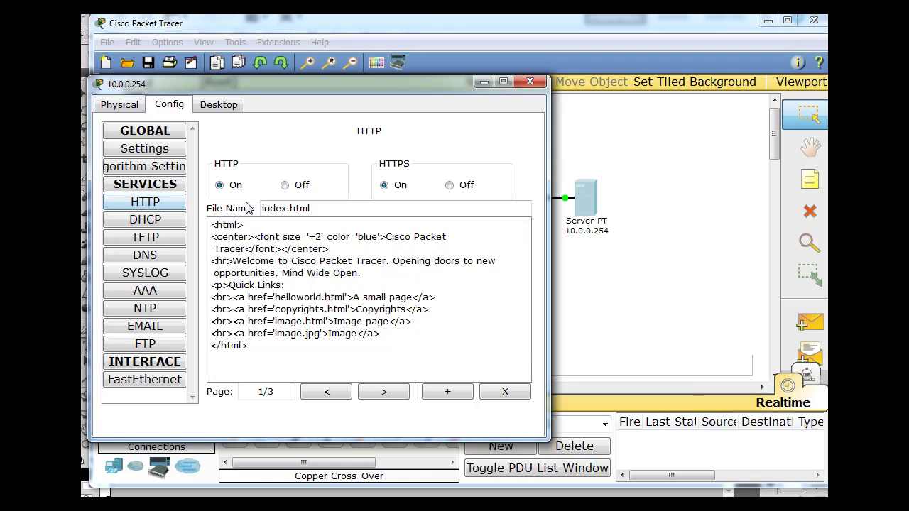
pyautogui.click(285, 186)
pyautogui.click(529, 81)
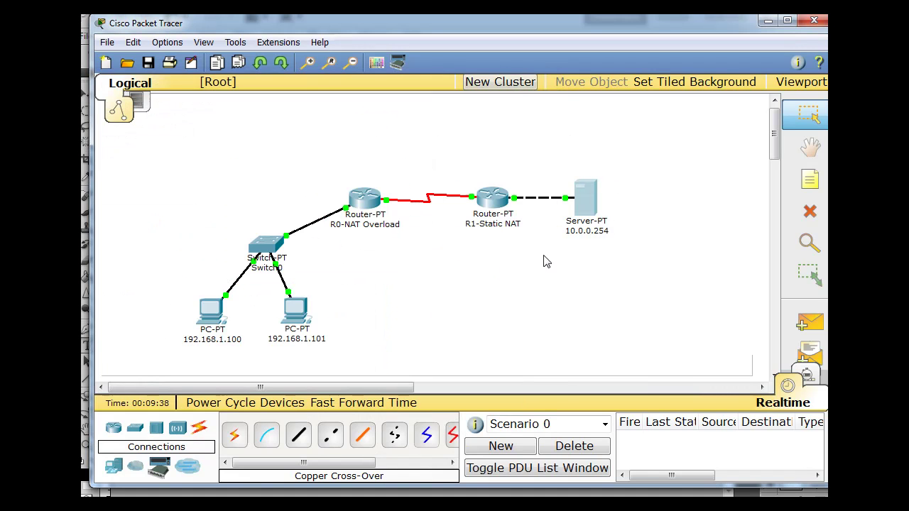